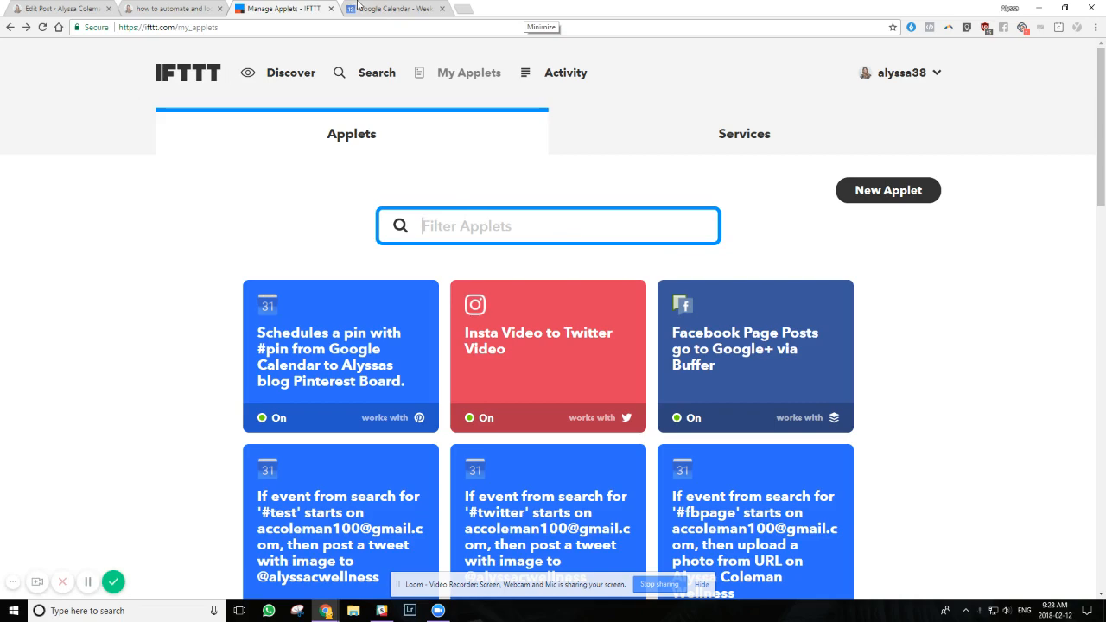
# Switch to Google Calendar and toggle the visibility of the owner's named calendar to examine its scheduled social posts
pyautogui.click(358, 6)
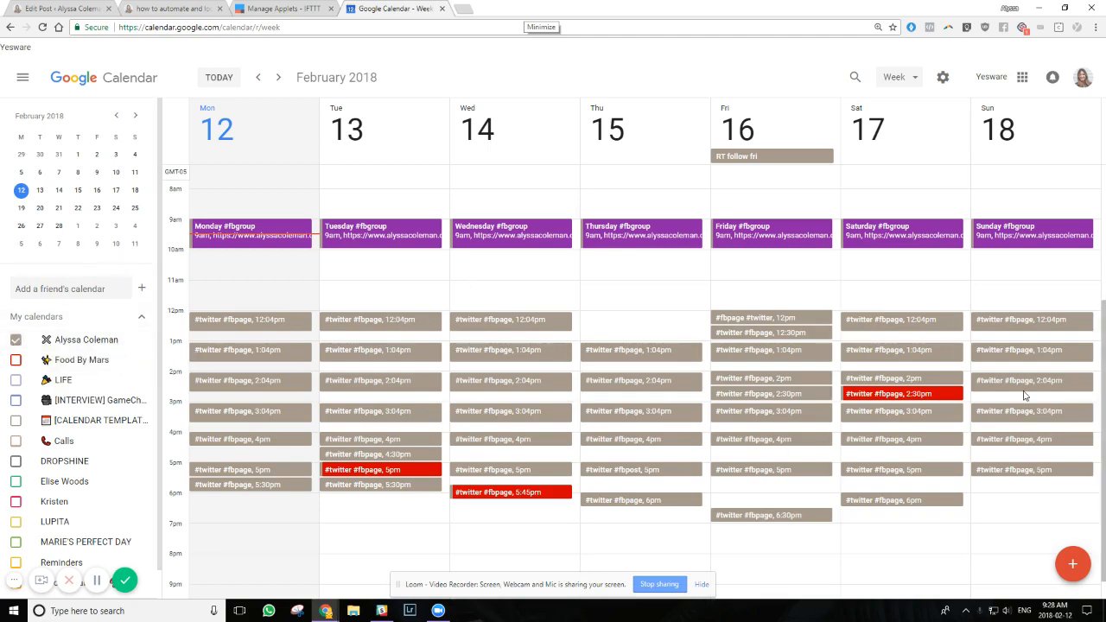
pyautogui.click(15, 341)
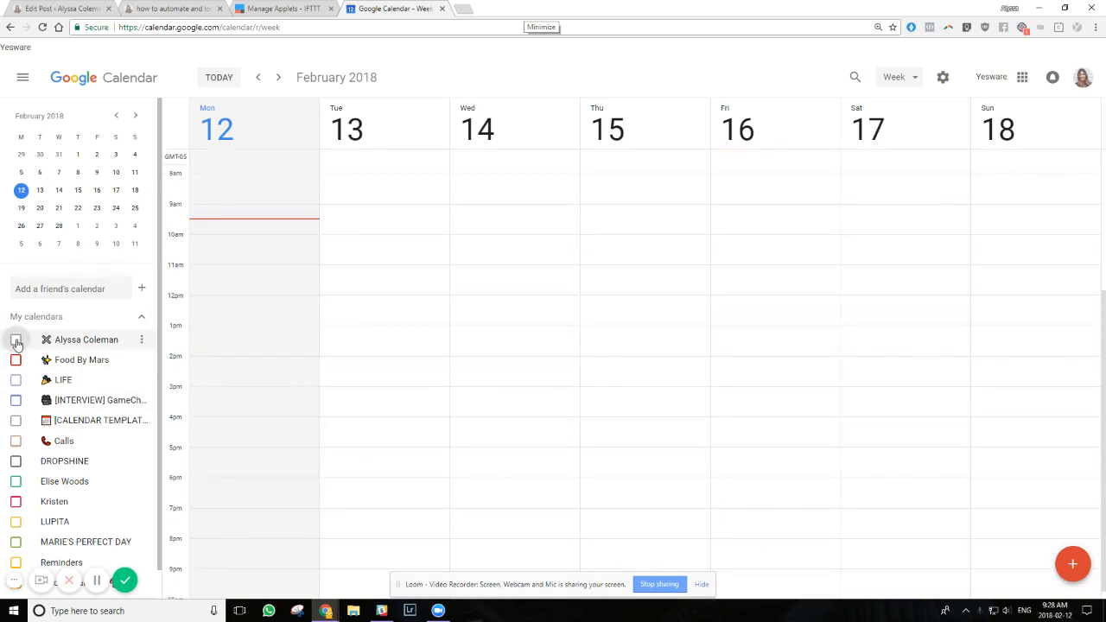
pyautogui.click(15, 341)
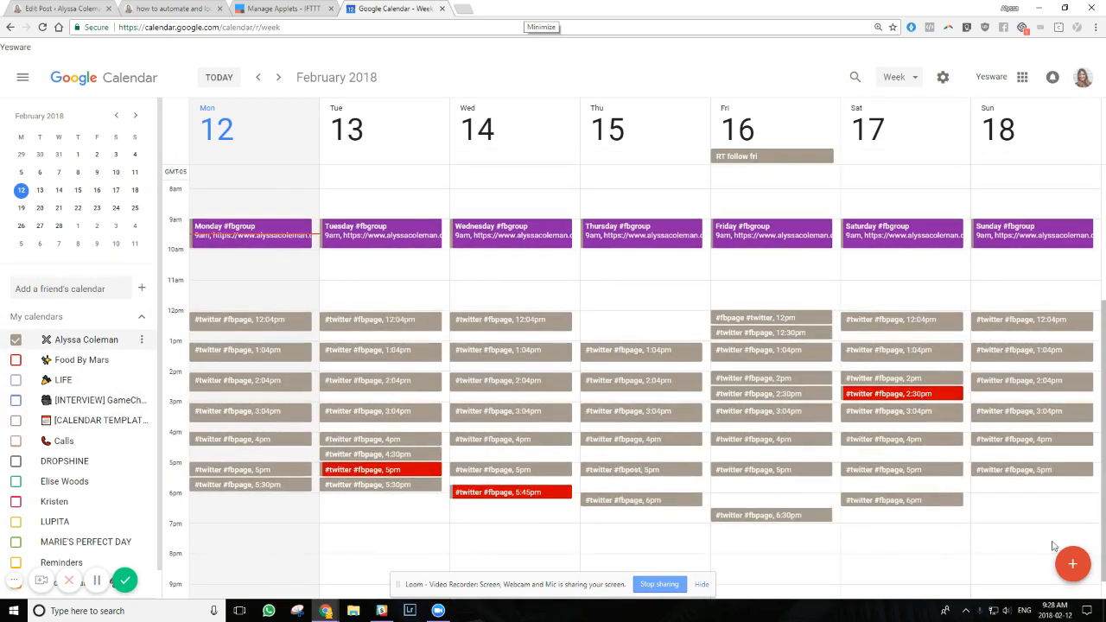
# Switch to IFTTT and start a new applet with Google Calendar as its trigger service
pyautogui.click(284, 11)
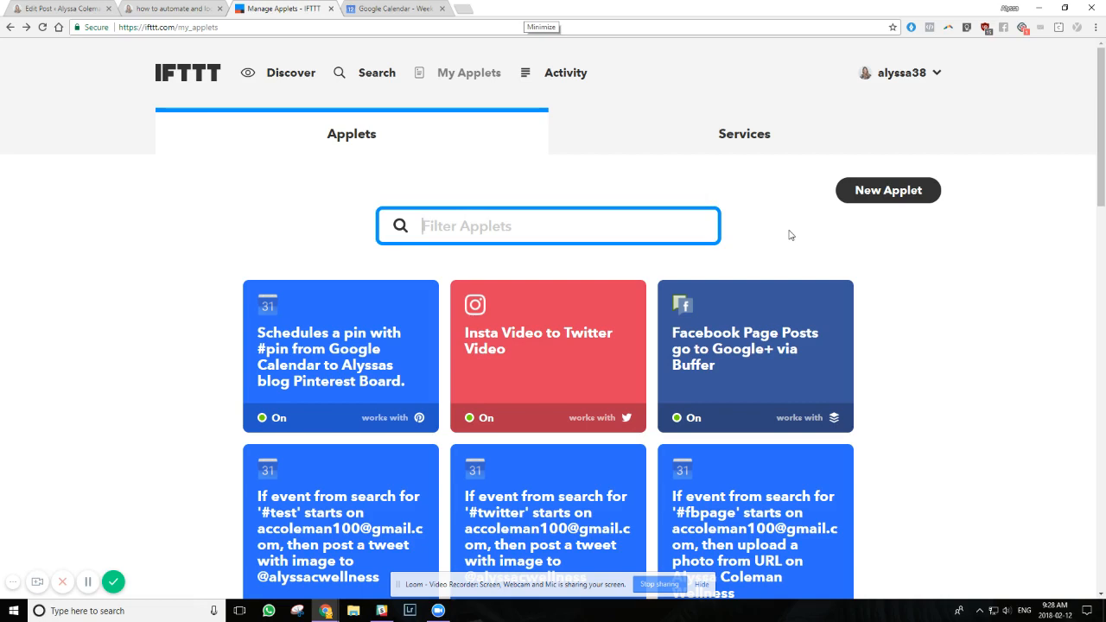
pyautogui.click(874, 195)
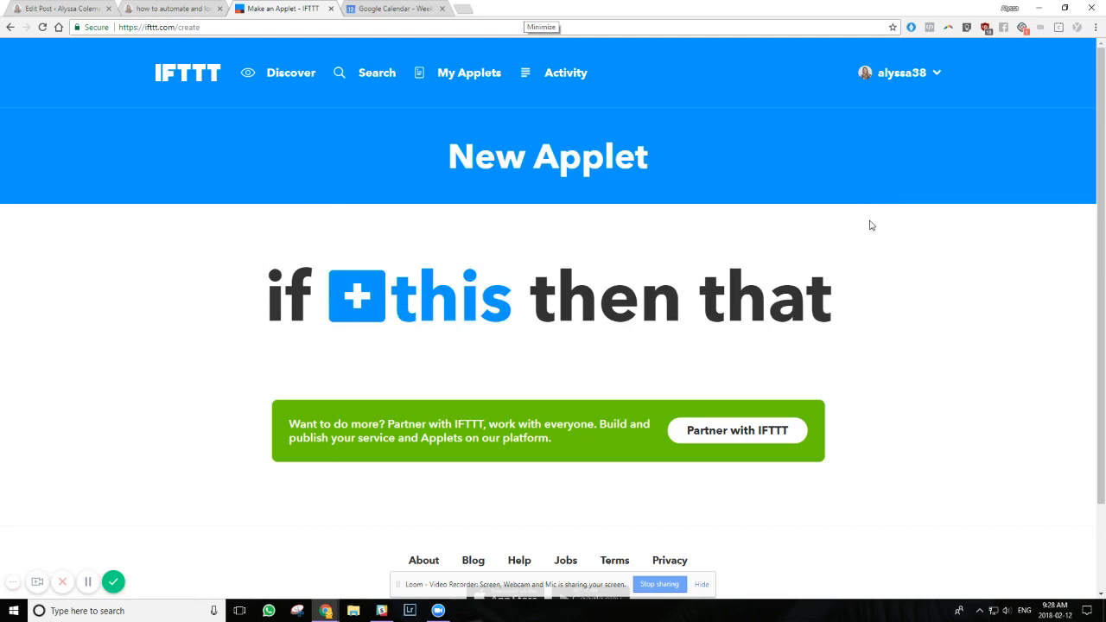
pyautogui.click(433, 302)
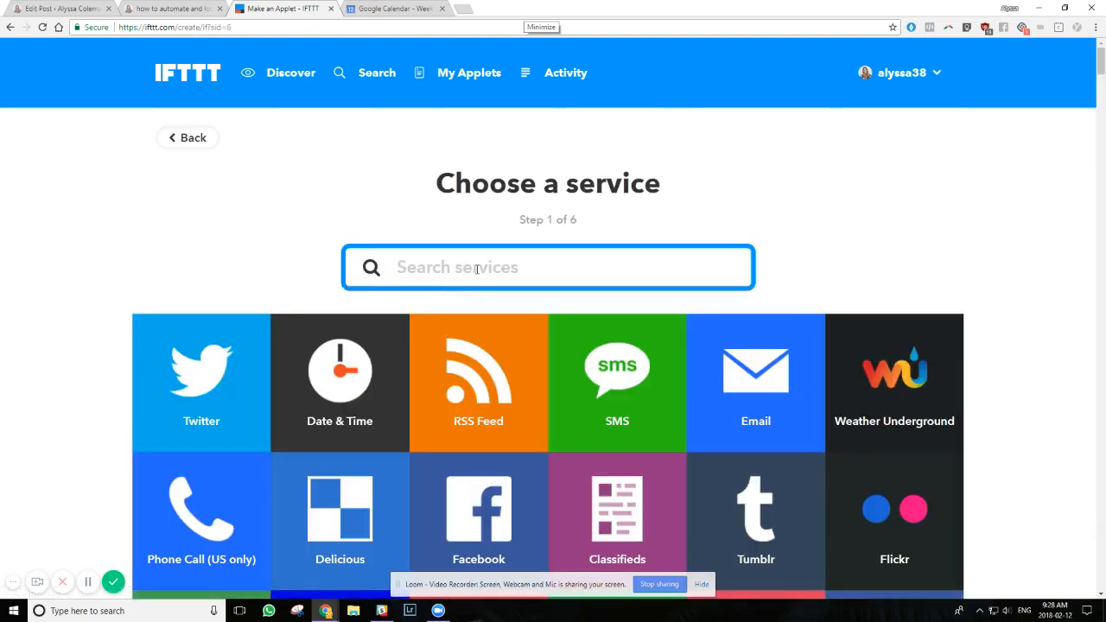
pyautogui.write('gog')
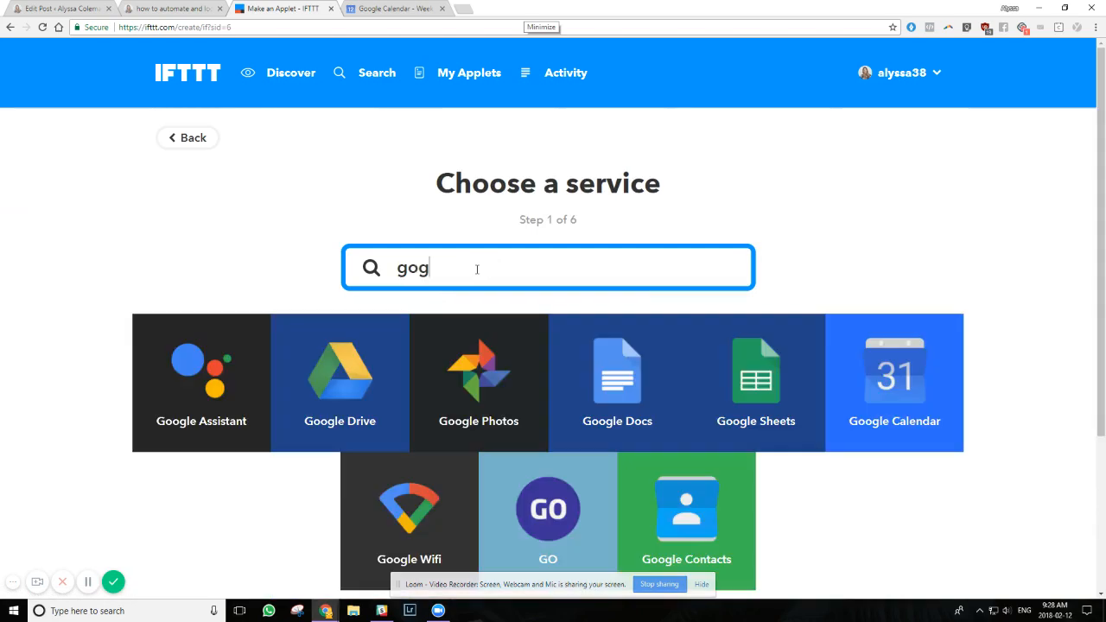
pyautogui.press('BackSpace')
pyautogui.write('ogle')
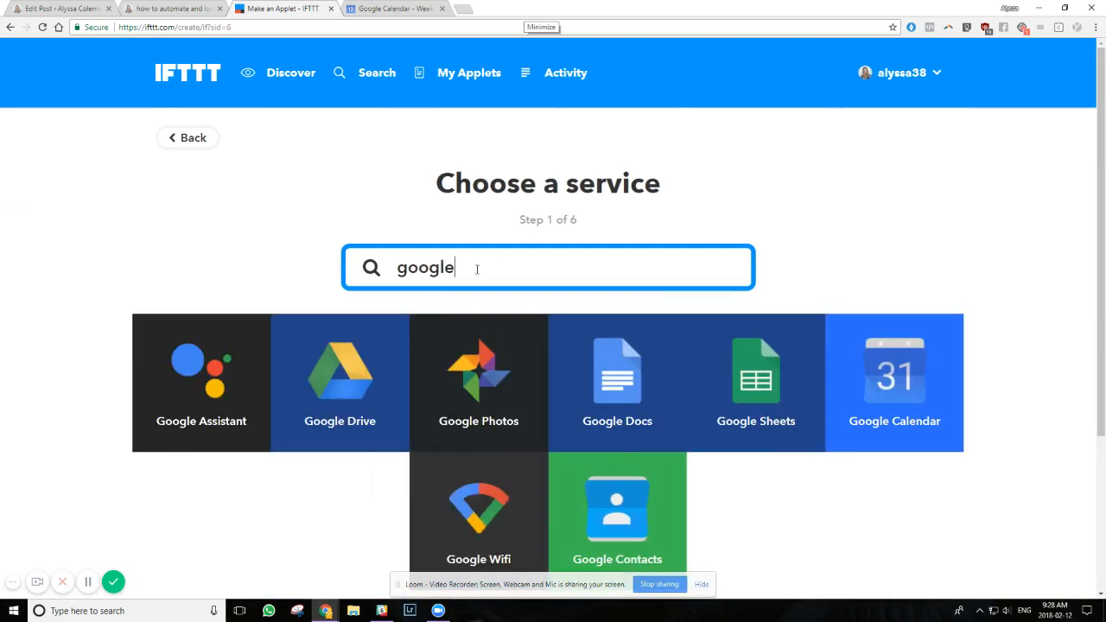
pyautogui.click(895, 388)
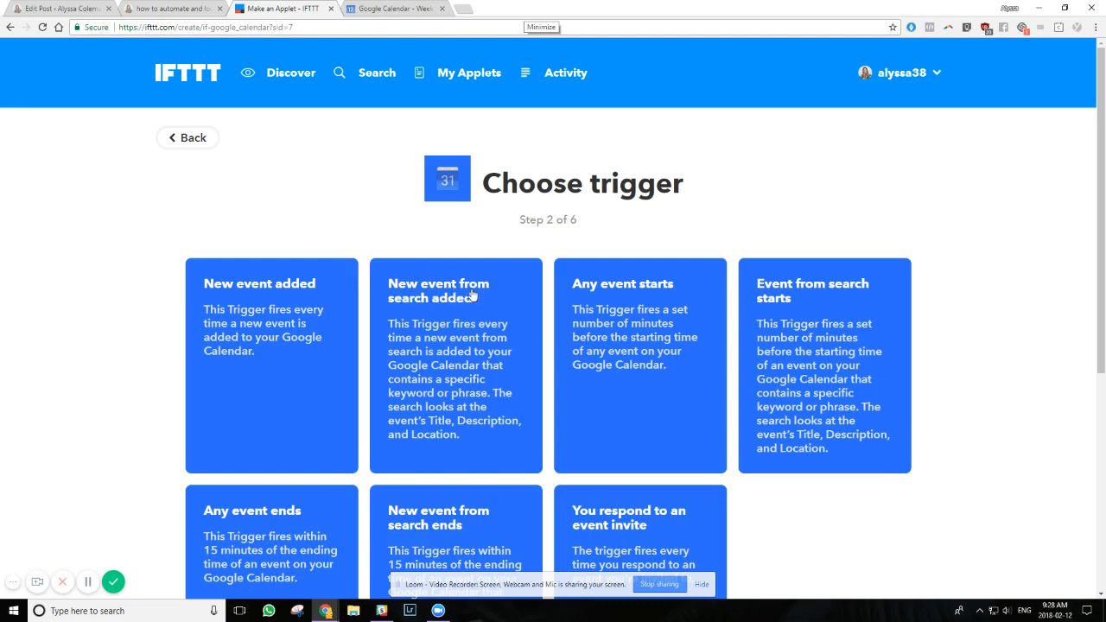
# Create a "New event from search added" trigger on the owner's named calendar with the keyword #twitter
pyautogui.click(499, 310)
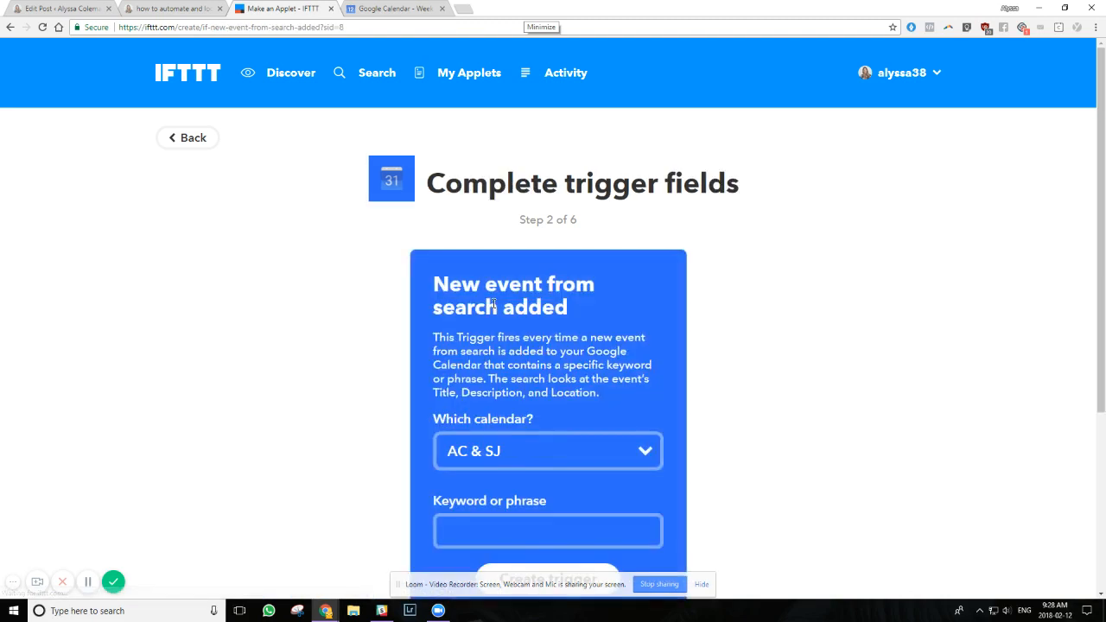
pyautogui.scroll(-2, 545, 328)
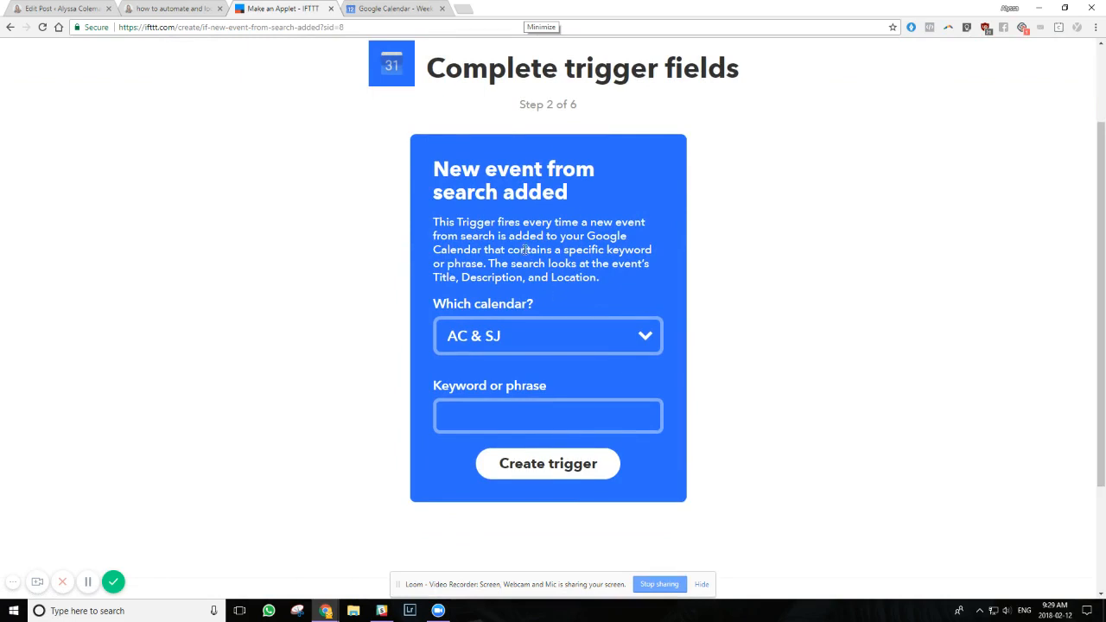
pyautogui.click(554, 338)
pyautogui.click(567, 118)
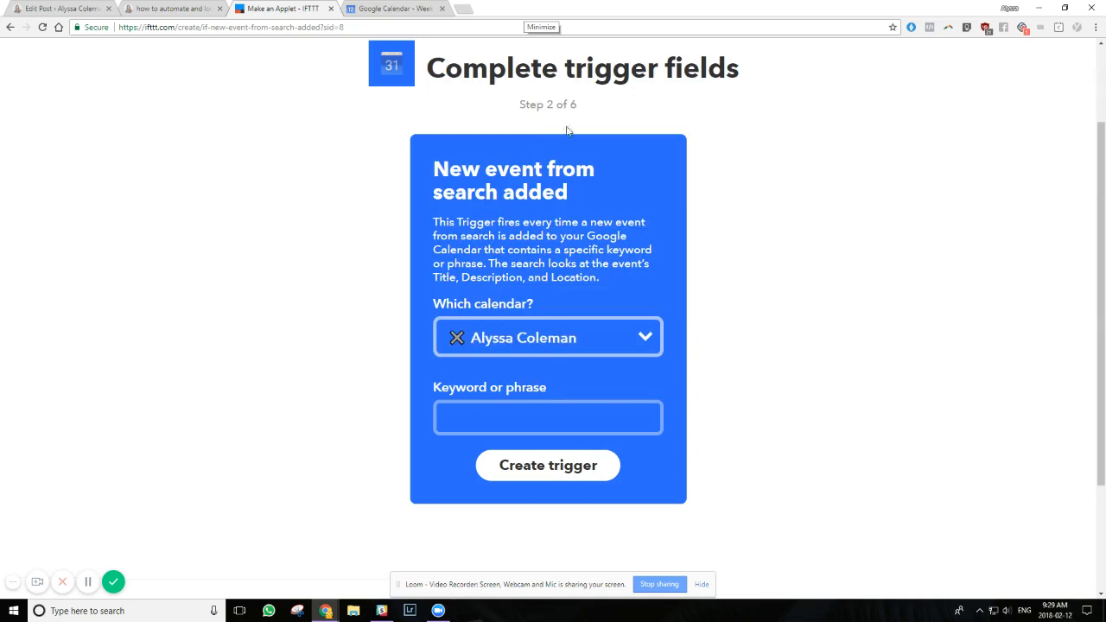
pyautogui.click(528, 424)
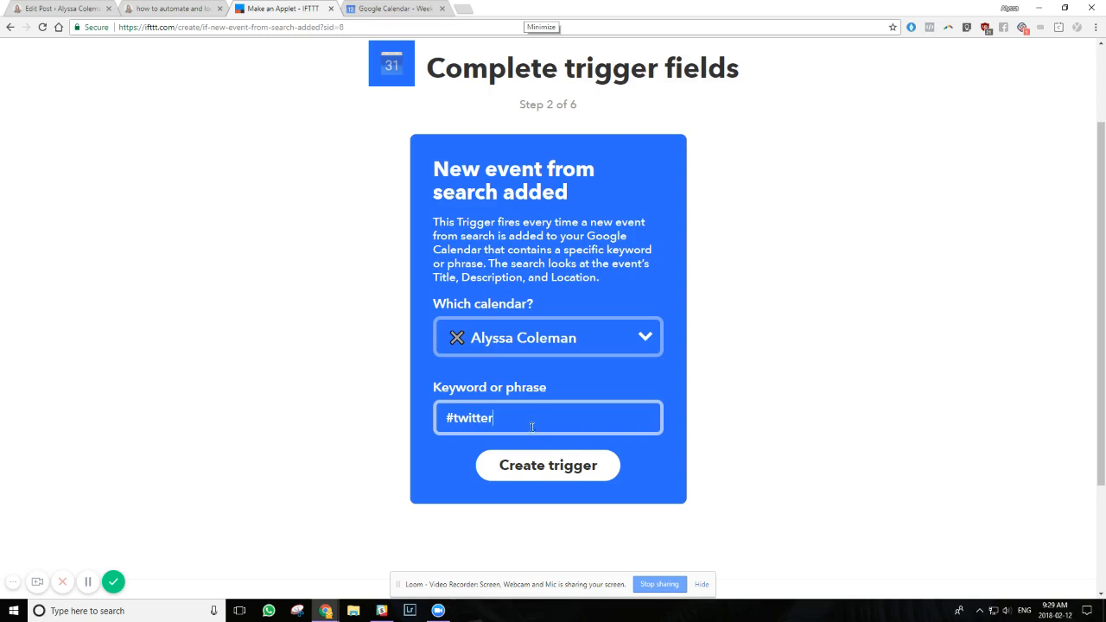
pyautogui.click(561, 471)
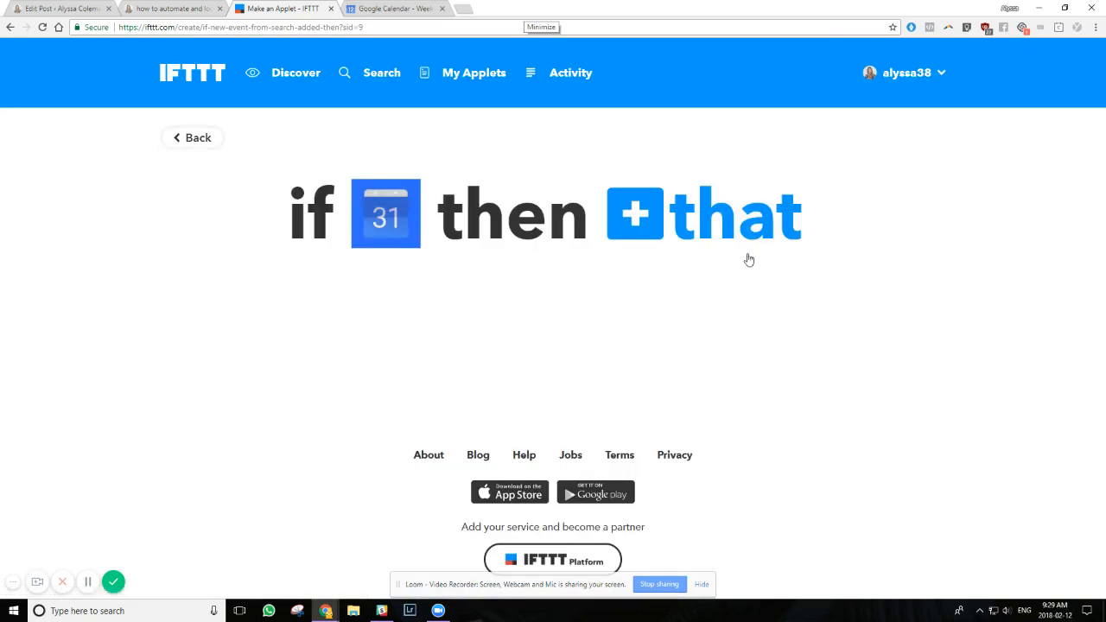
# Choose Twitter as the action service with the "Post a tweet with image" action
pyautogui.click(715, 224)
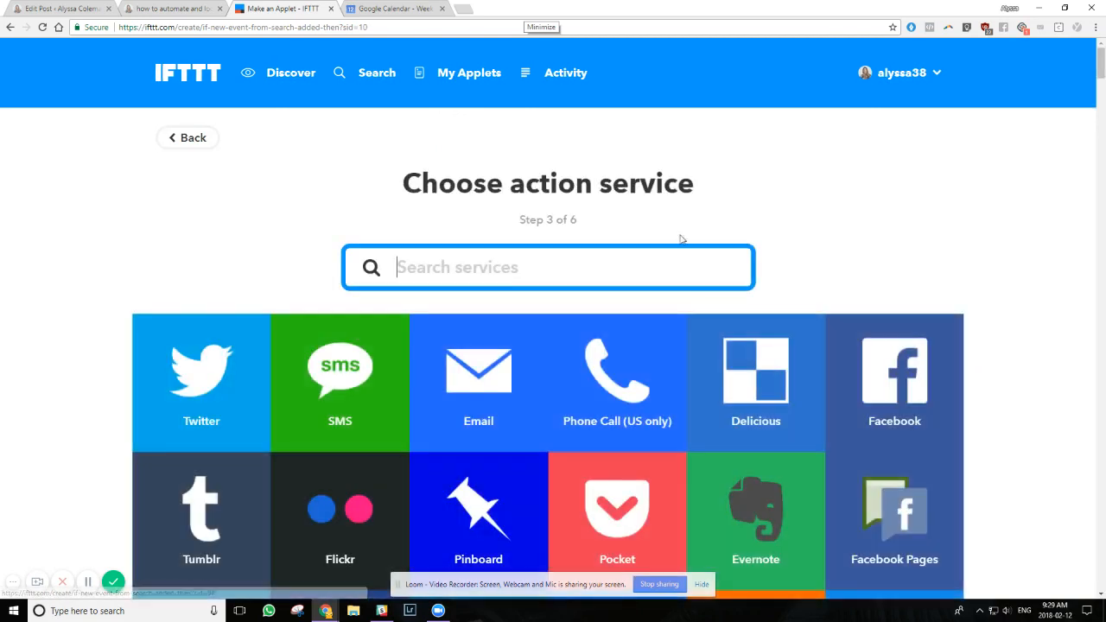
pyautogui.write('twitt')
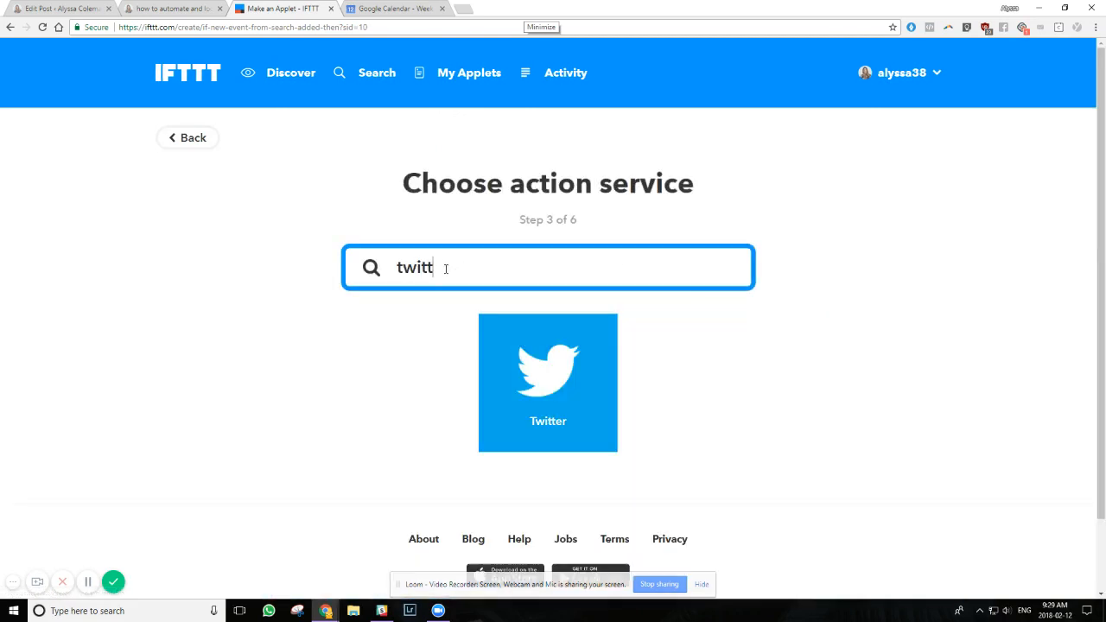
pyautogui.write('er')
pyautogui.click(567, 393)
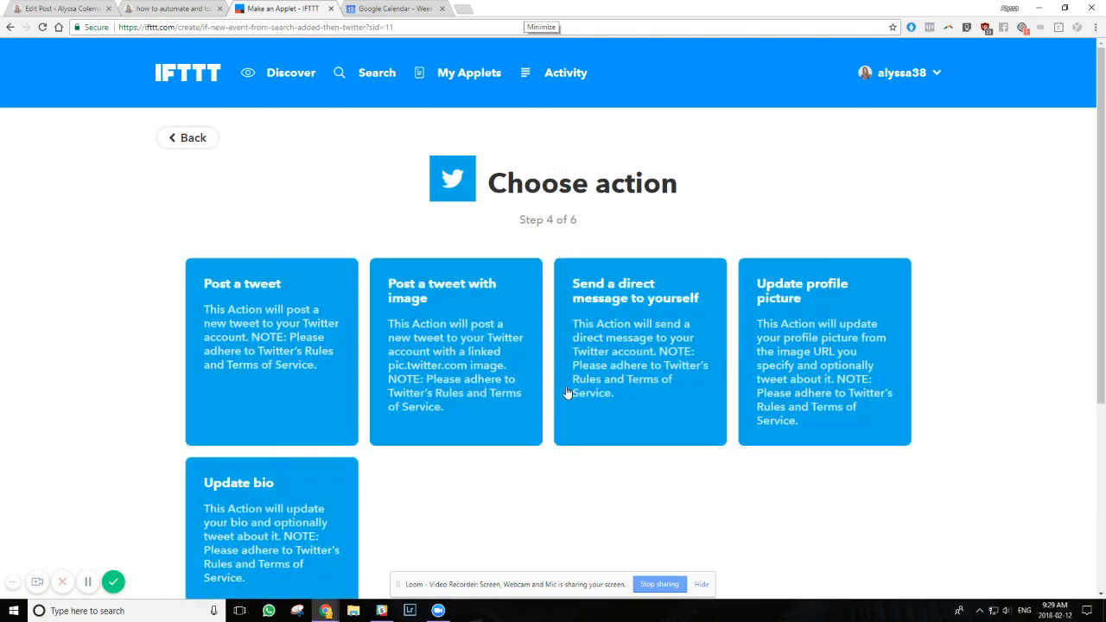
pyautogui.click(458, 309)
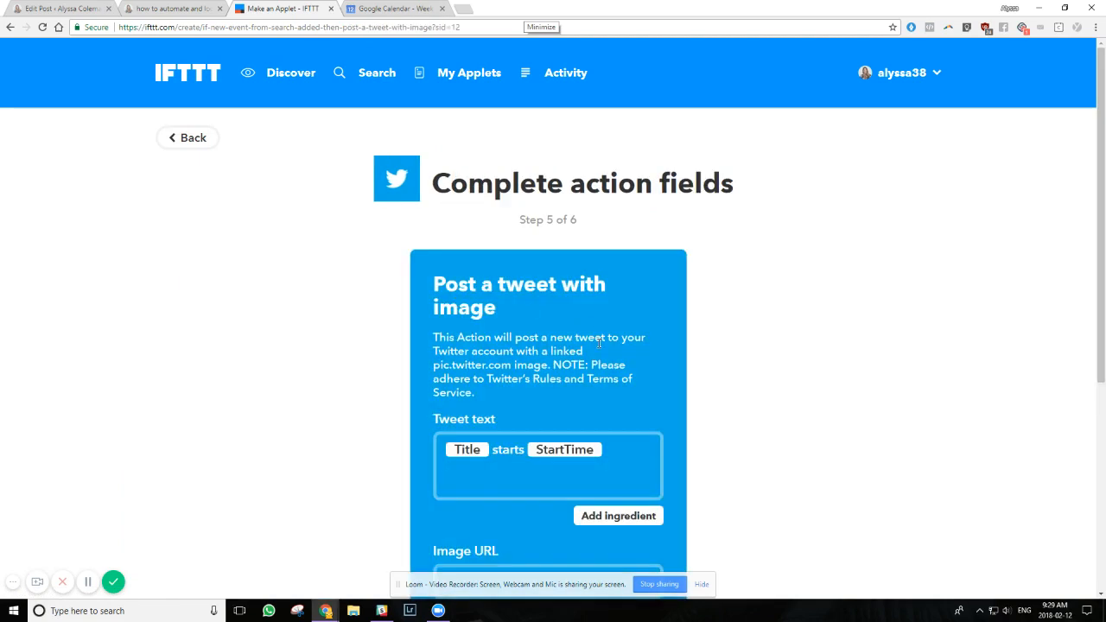
# Replace the tweet text with only the Description ingredient and set the image URL to the Where ingredient
pyautogui.scroll(-3, 585, 318)
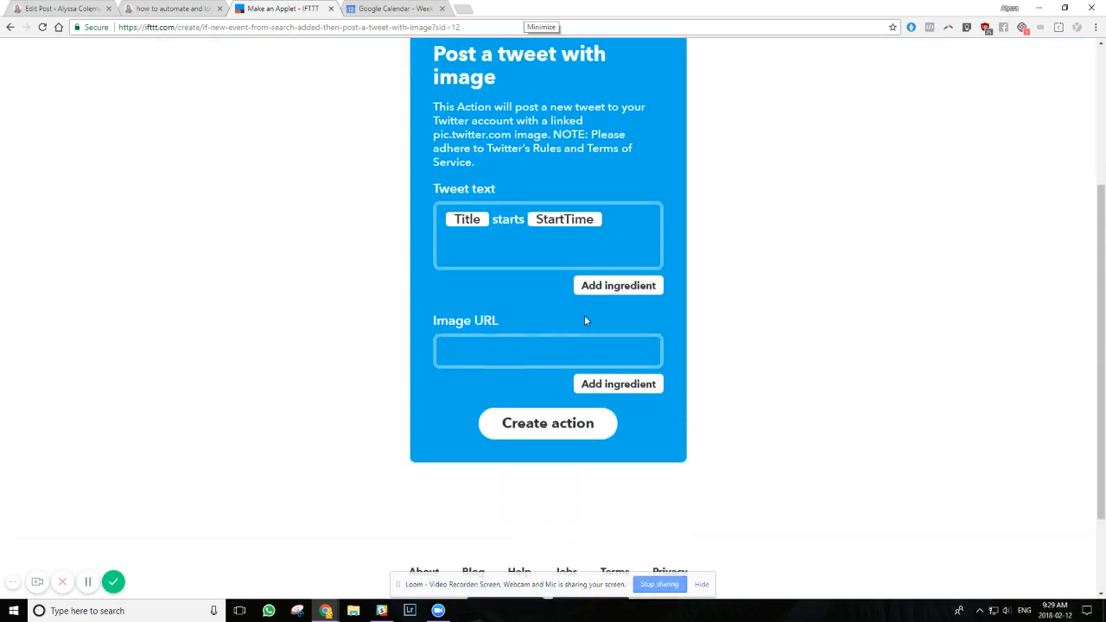
pyautogui.scroll(1, 583, 284)
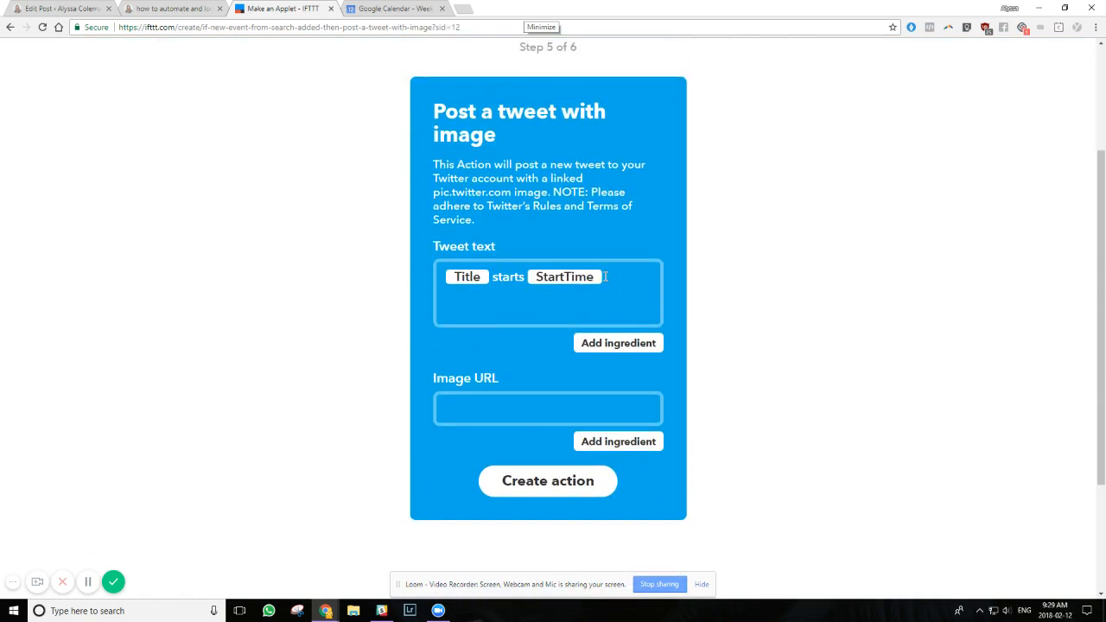
pyautogui.click(632, 345)
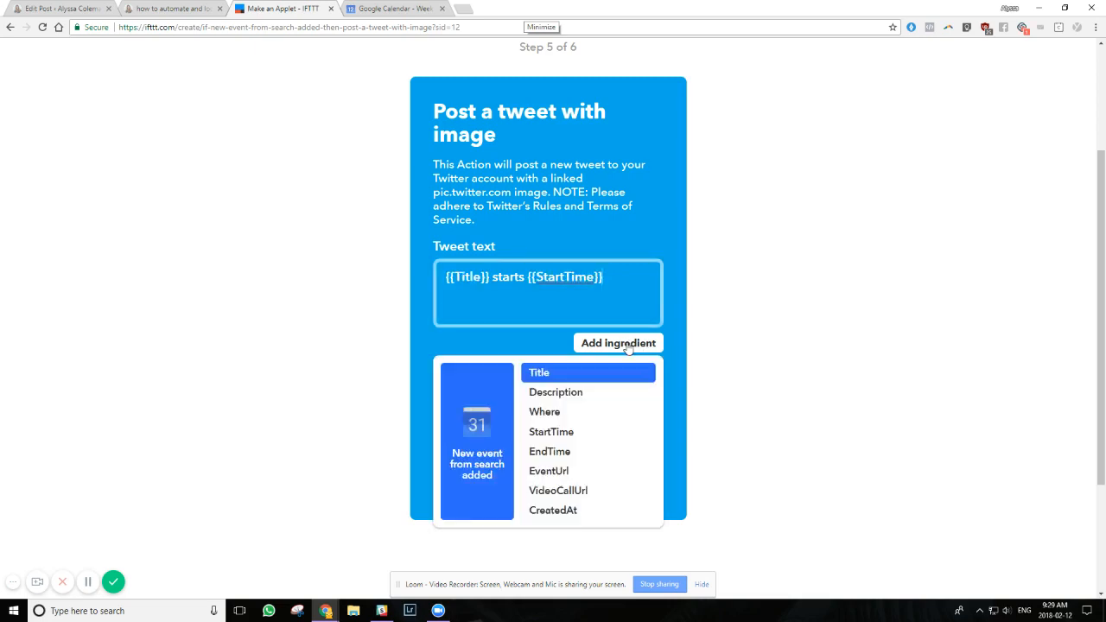
pyautogui.click(606, 399)
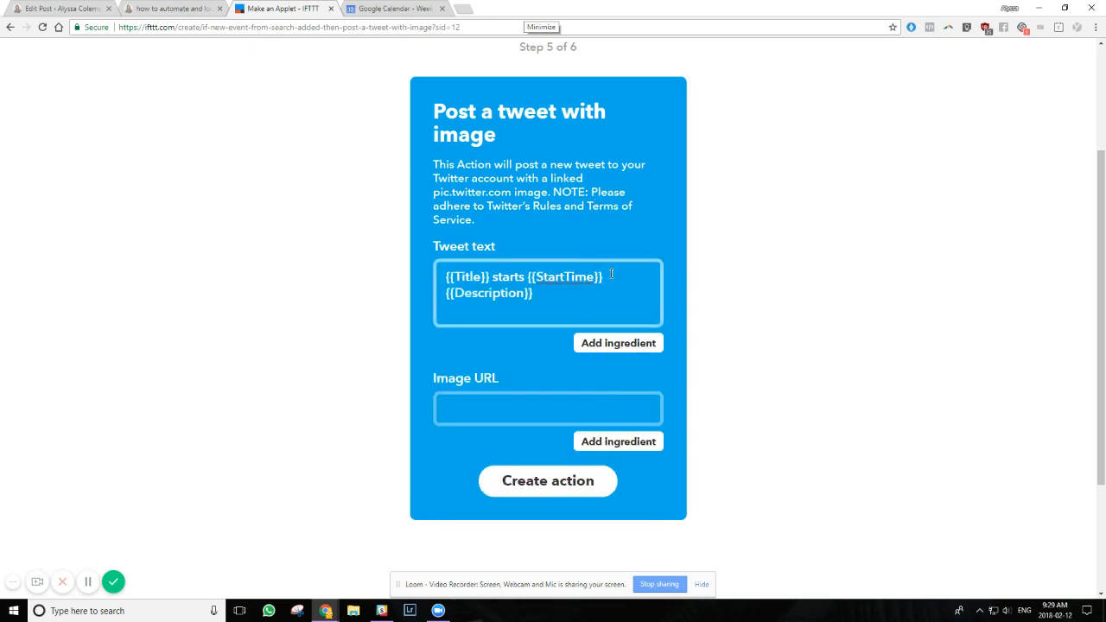
pyautogui.moveTo(611, 275); pyautogui.dragTo(438, 276)
pyautogui.press('BackSpace')
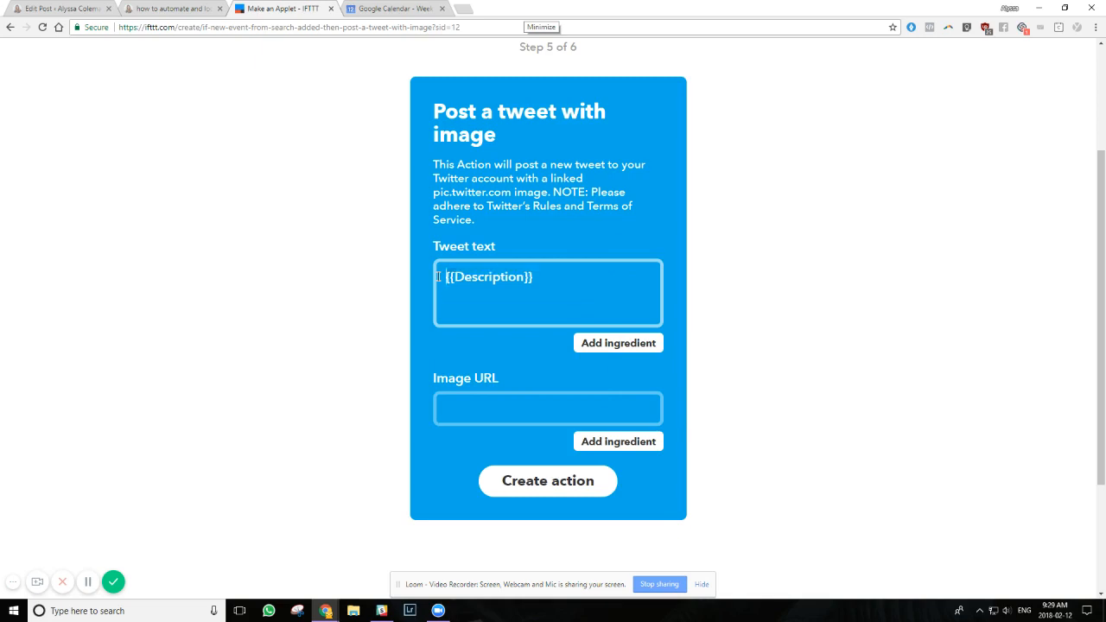
pyautogui.click(515, 349)
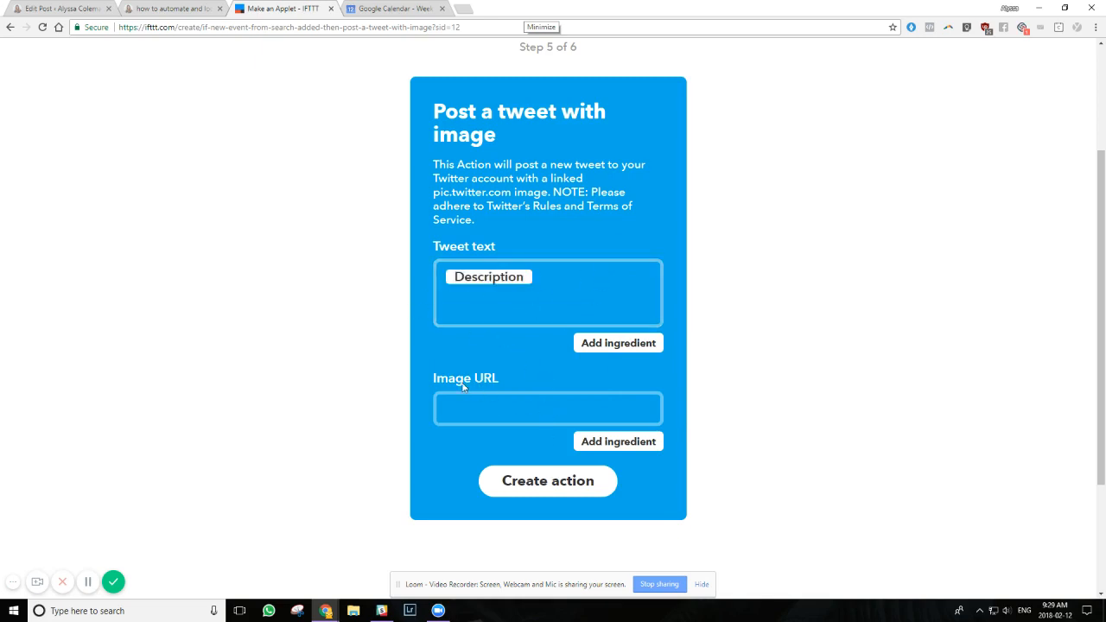
pyautogui.click(604, 442)
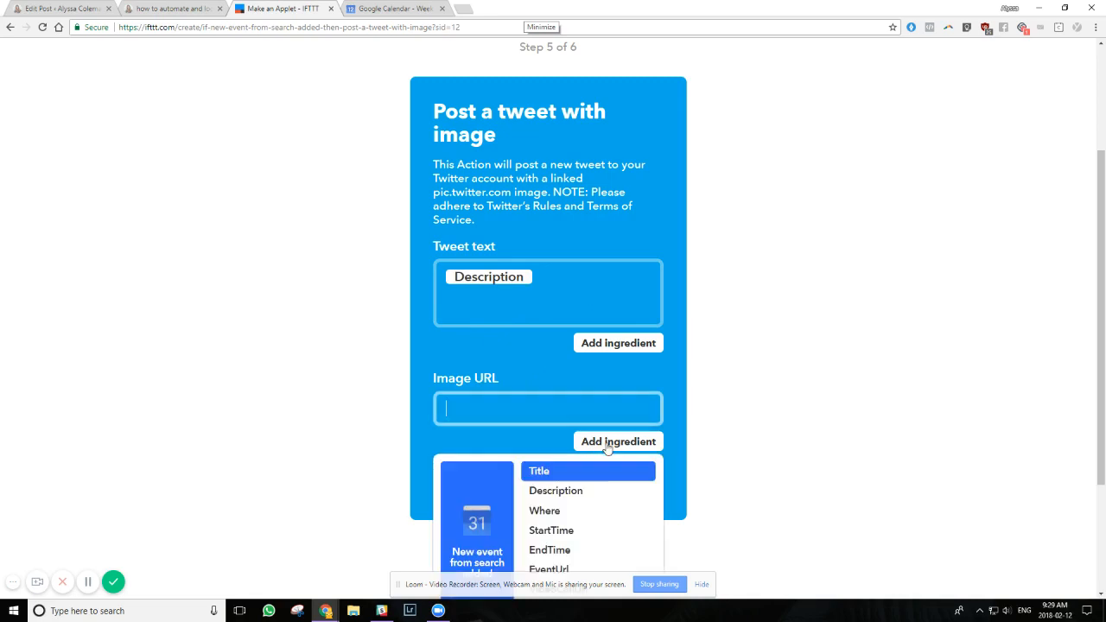
pyautogui.click(568, 512)
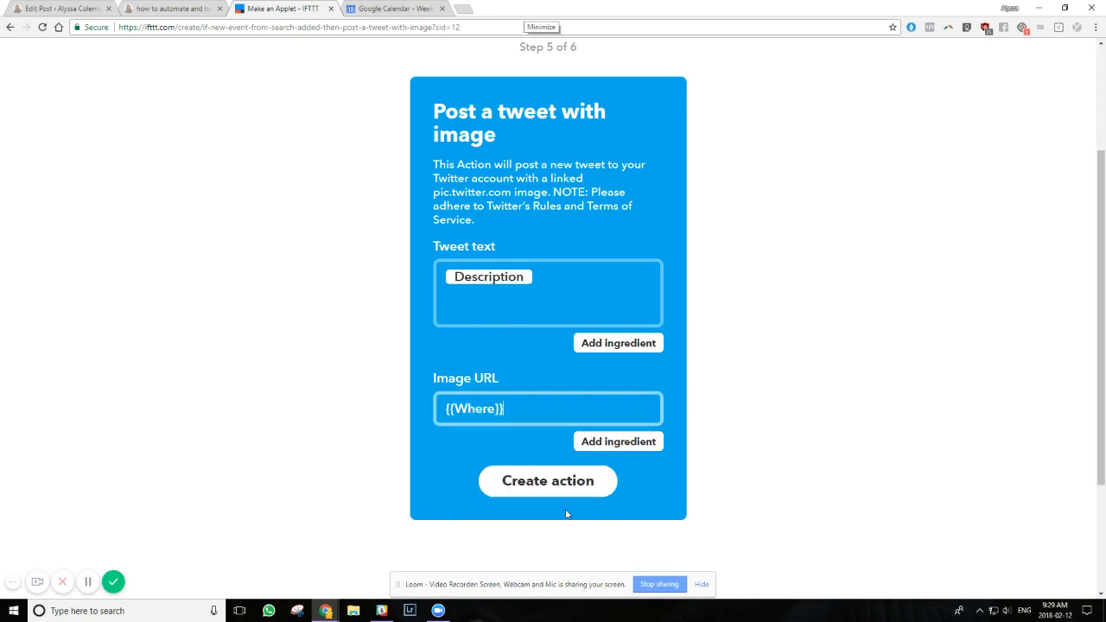
# Switch to Google Calendar, open Monday's 12:04pm "#twitter #fbpage" event and examine its location link and description text
pyautogui.click(387, 8)
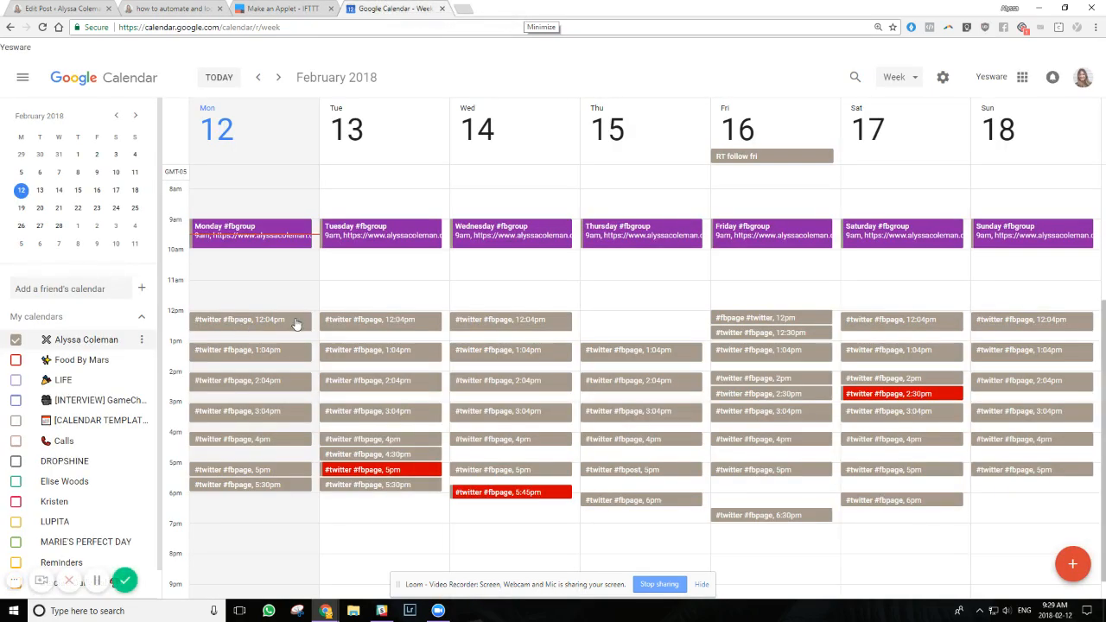
pyautogui.click(295, 325)
pyautogui.click(336, 396)
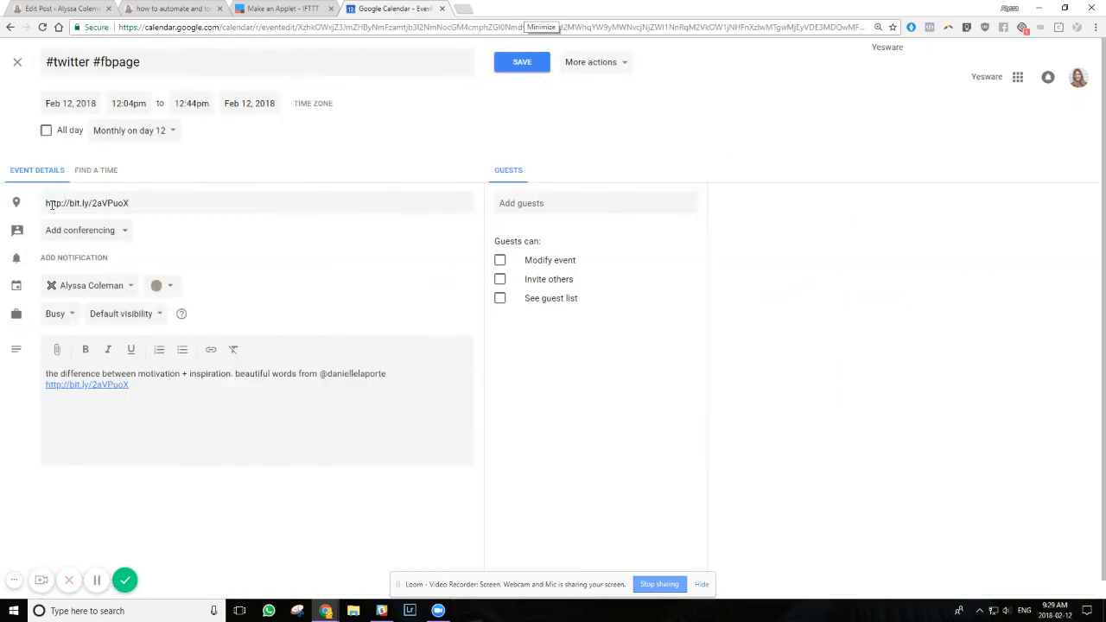
pyautogui.moveTo(51, 205); pyautogui.dragTo(163, 209)
pyautogui.click(162, 209)
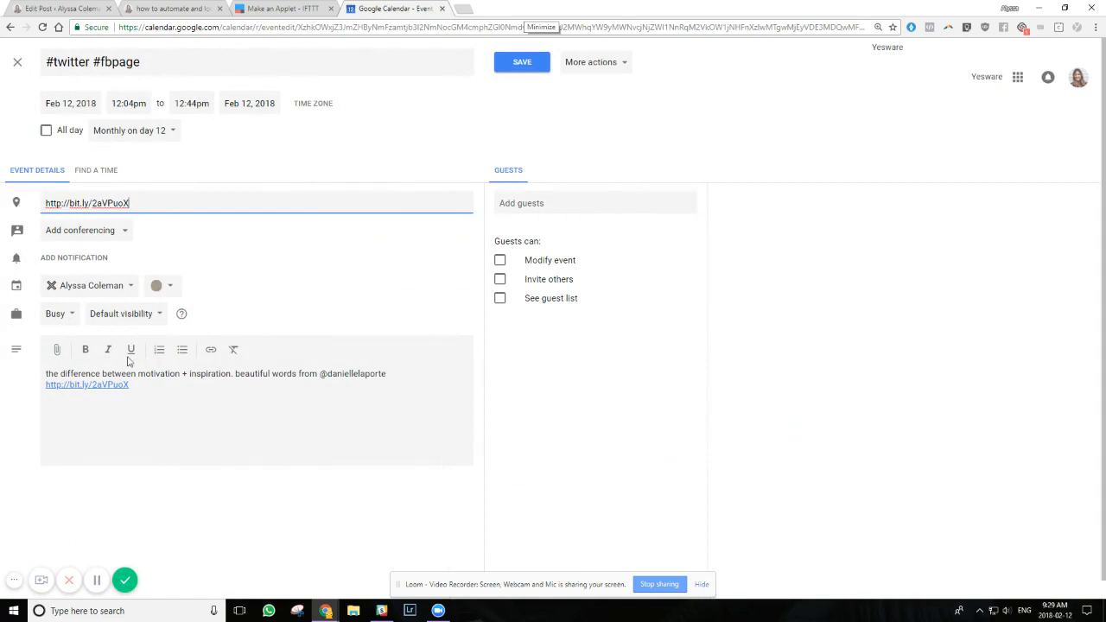
pyautogui.click(148, 386)
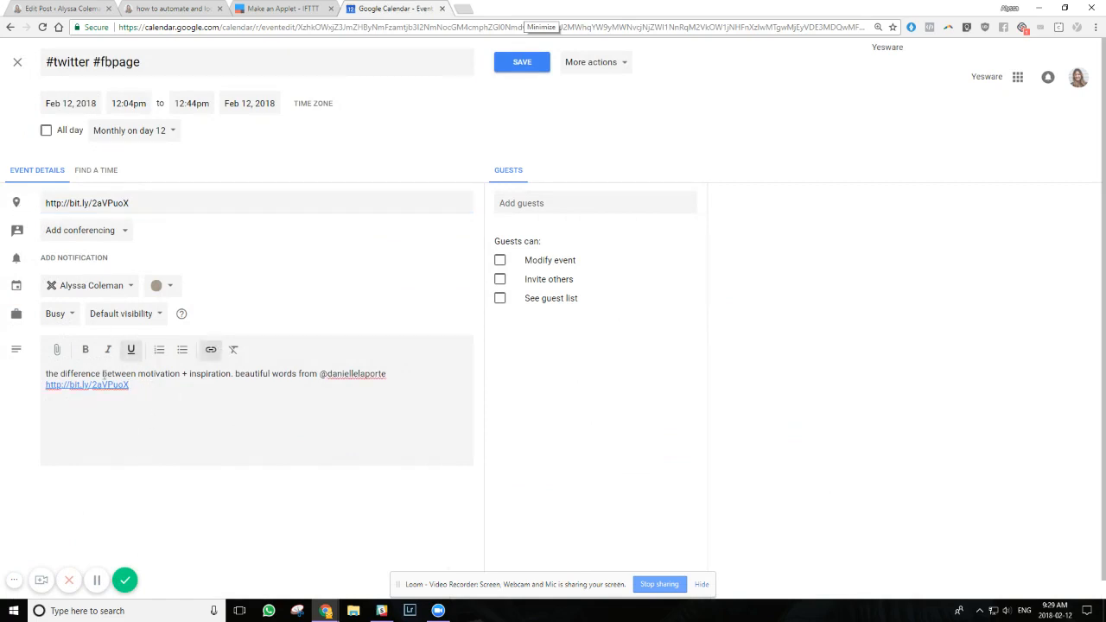
pyautogui.moveTo(148, 389)
pyautogui.mouseDown()
pyautogui.moveTo(38, 375)
pyautogui.moveTo(147, 383)
pyautogui.mouseUp()
pyautogui.click(175, 389)
pyautogui.click(153, 394)
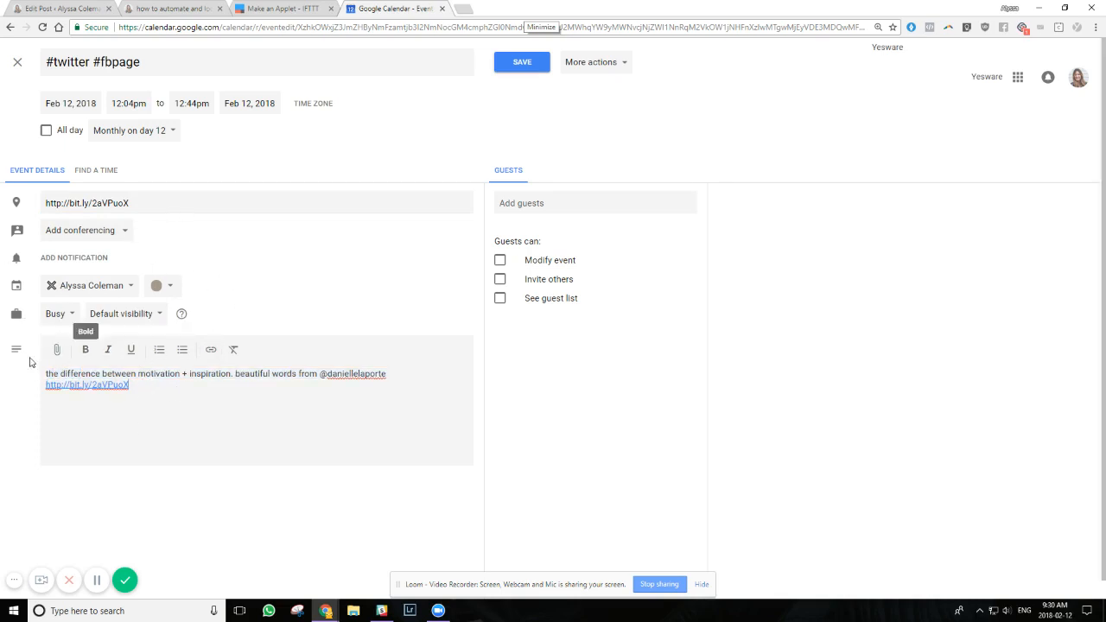
# Switch to IFTTT, create the tweet action, review the applet description and finish the applet
pyautogui.click(285, 8)
pyautogui.click(569, 487)
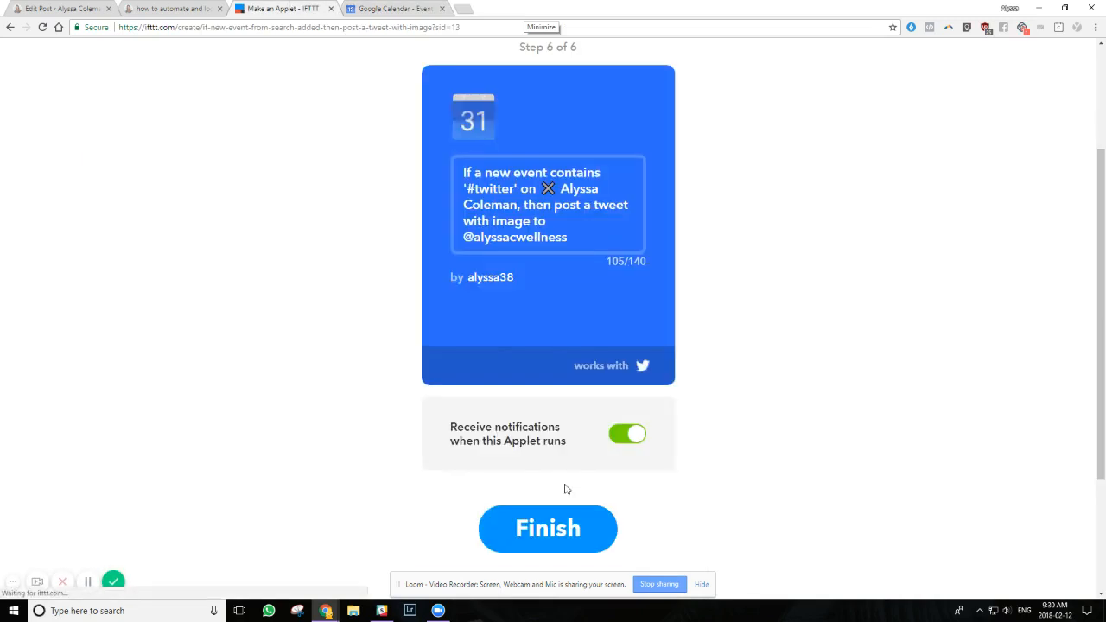
pyautogui.moveTo(466, 172); pyautogui.dragTo(507, 228)
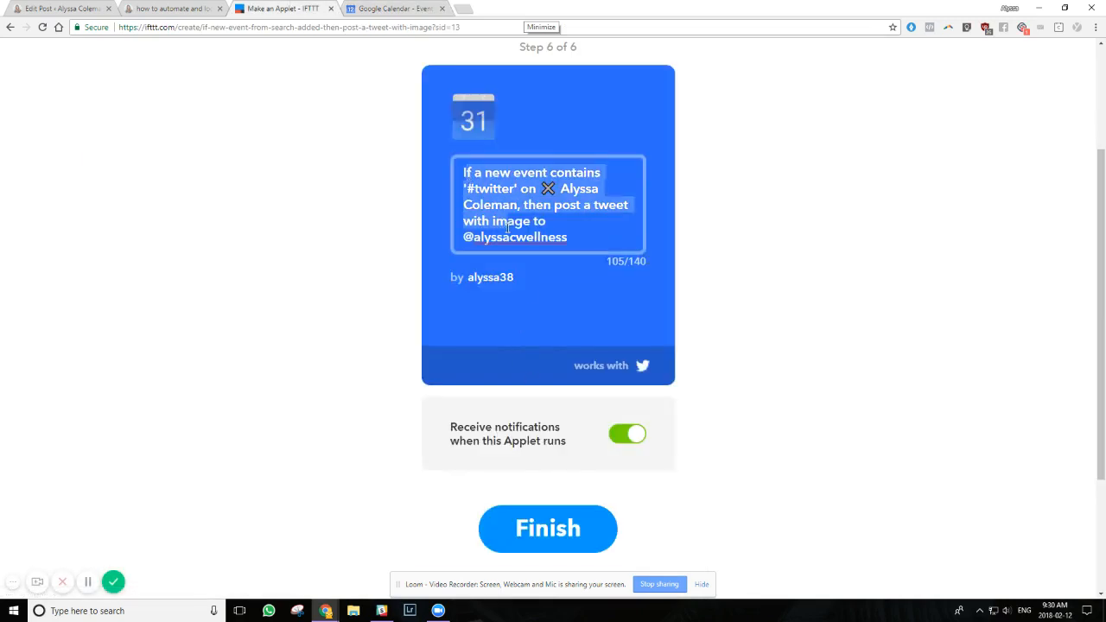
pyautogui.click(547, 540)
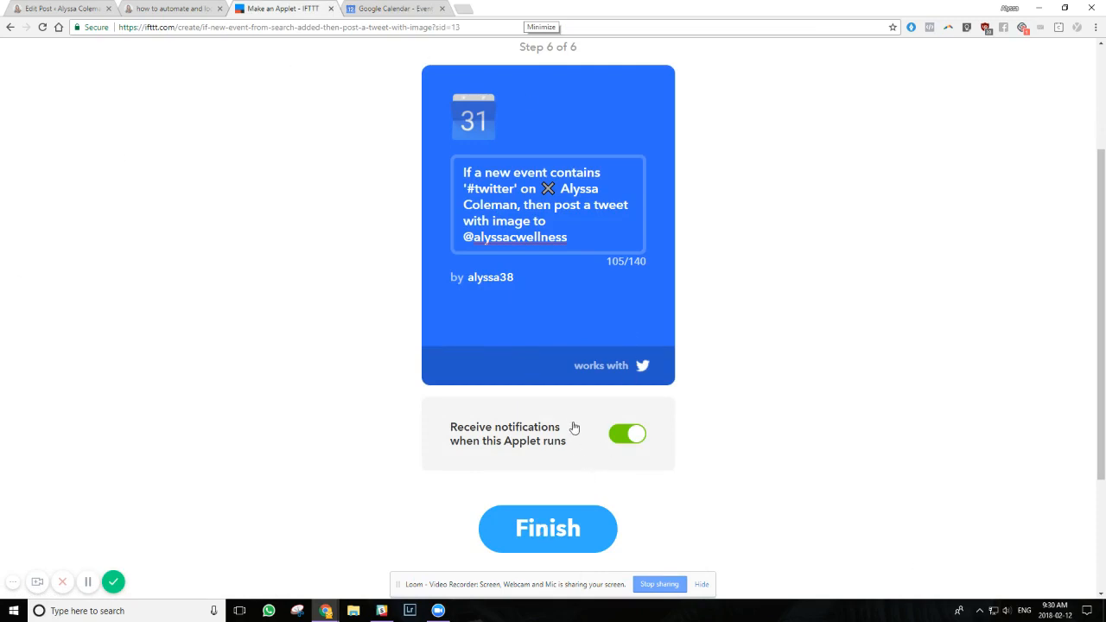
pyautogui.scroll(-2, 540, 363)
pyautogui.click(562, 359)
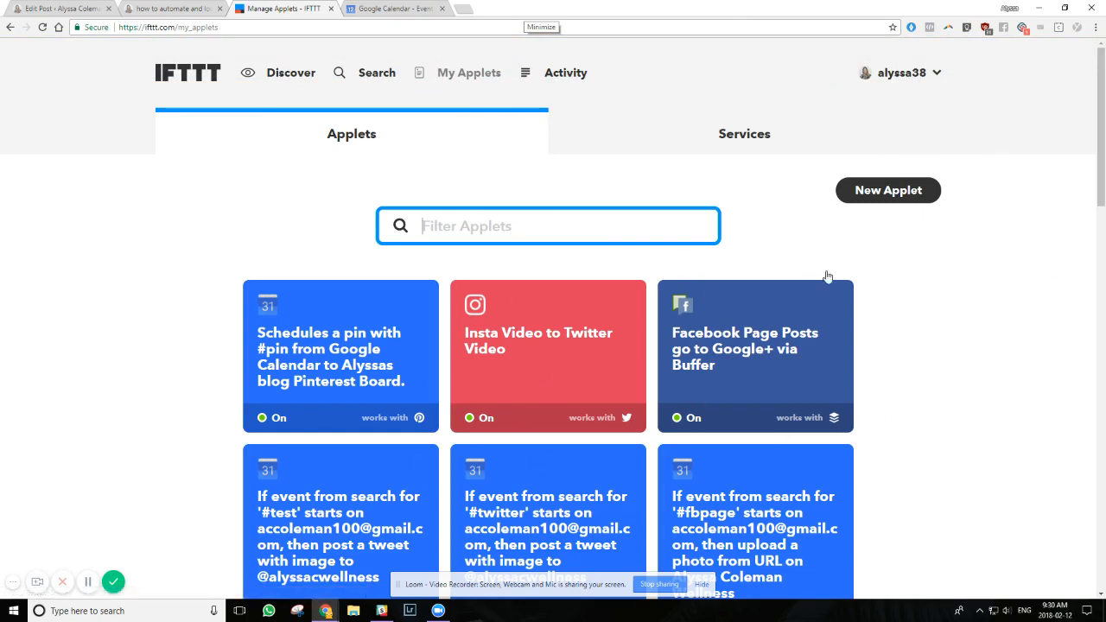
# Start a new applet with Google Calendar as the trigger service and the "New event from search added" trigger
pyautogui.click(886, 190)
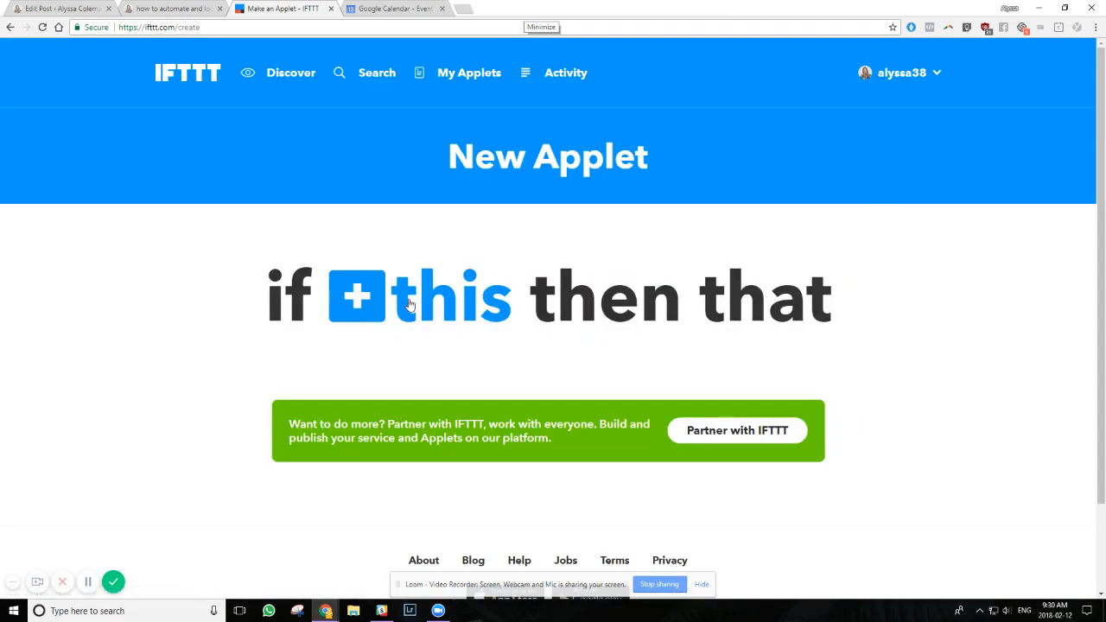
pyautogui.click(409, 304)
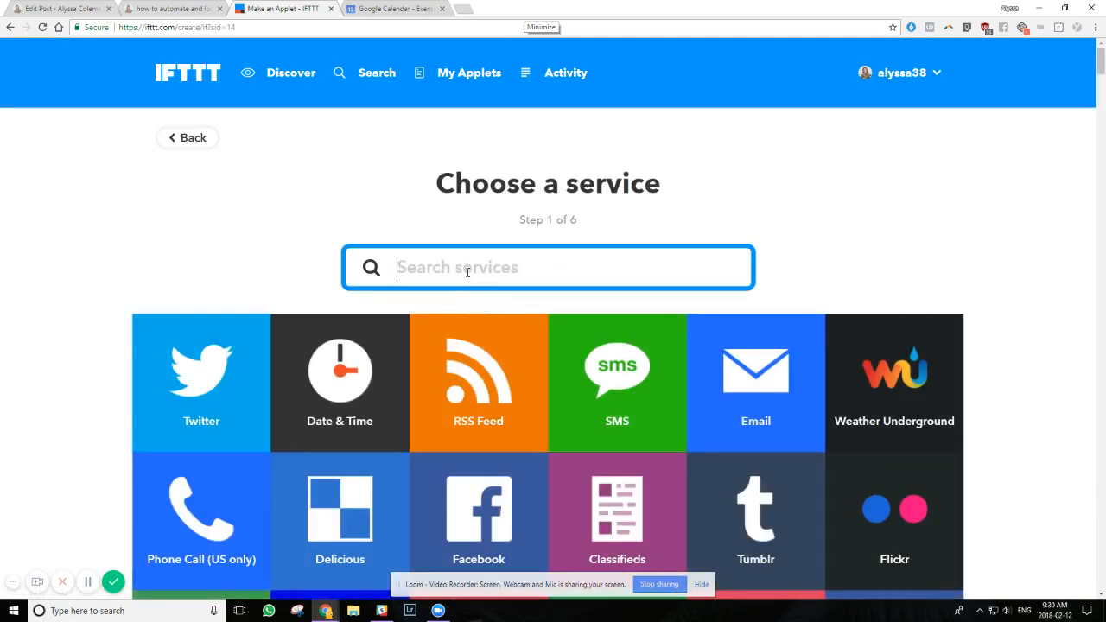
pyautogui.write('calenda')
pyautogui.click(719, 398)
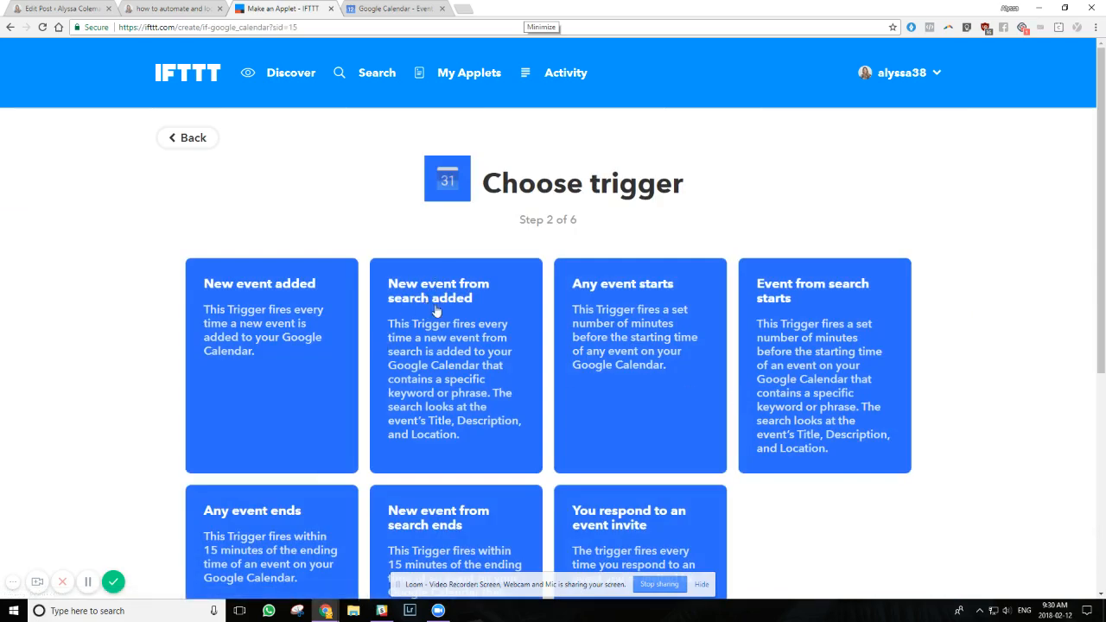
pyautogui.click(517, 318)
# Choose the personal calendar carrying the owner's name, set the keyword to "#fbpage" and create the trigger
pyautogui.scroll(-3, 517, 313)
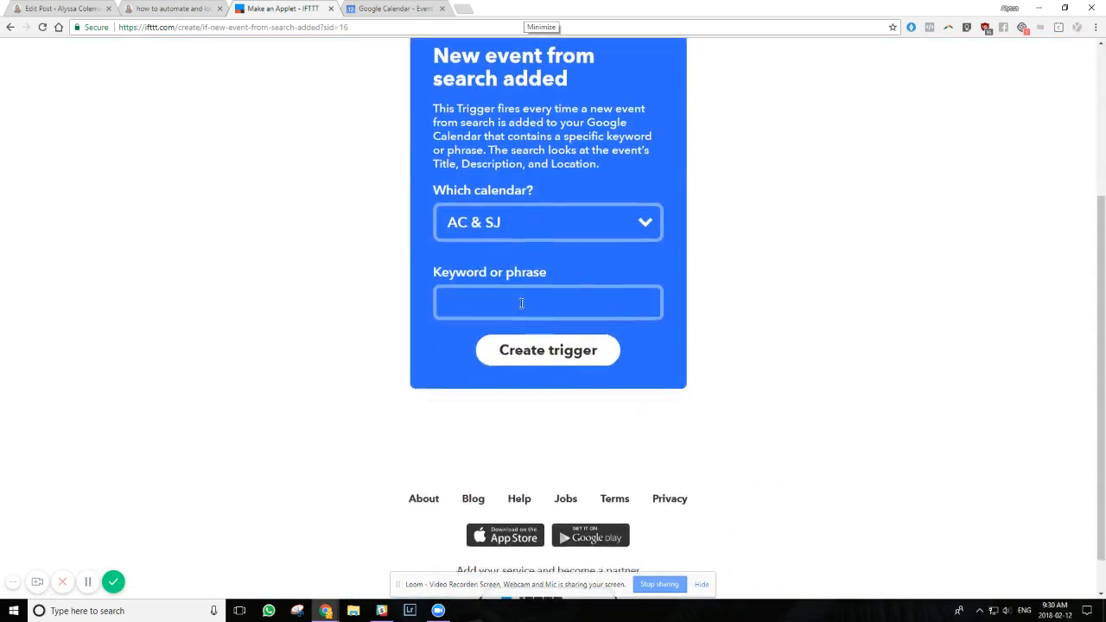
pyautogui.click(541, 226)
pyautogui.press('Escape')
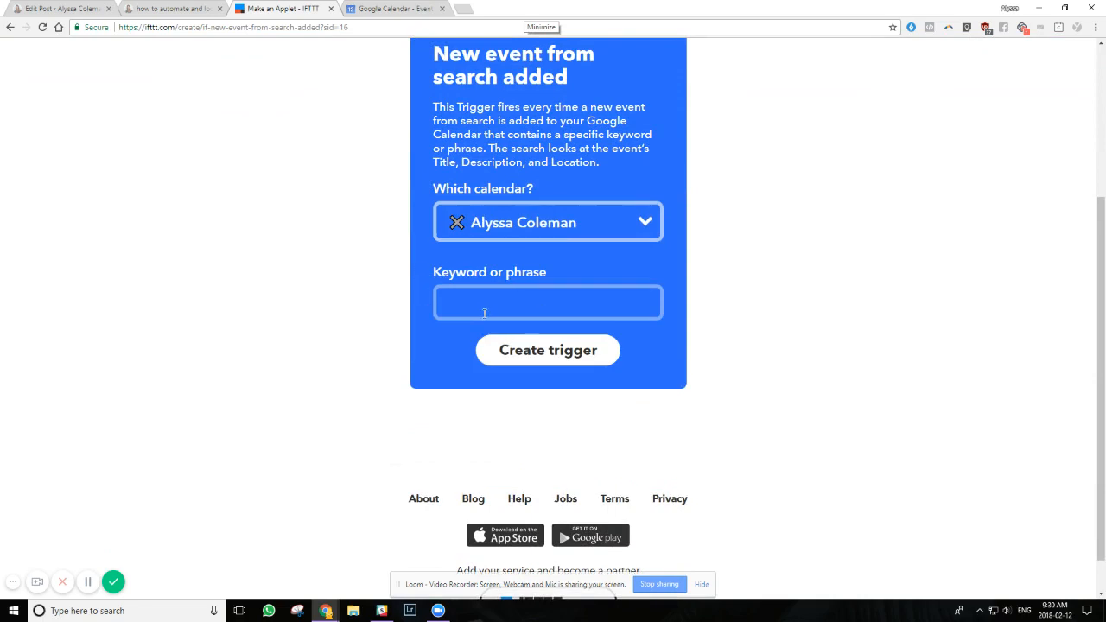
pyautogui.click(484, 314)
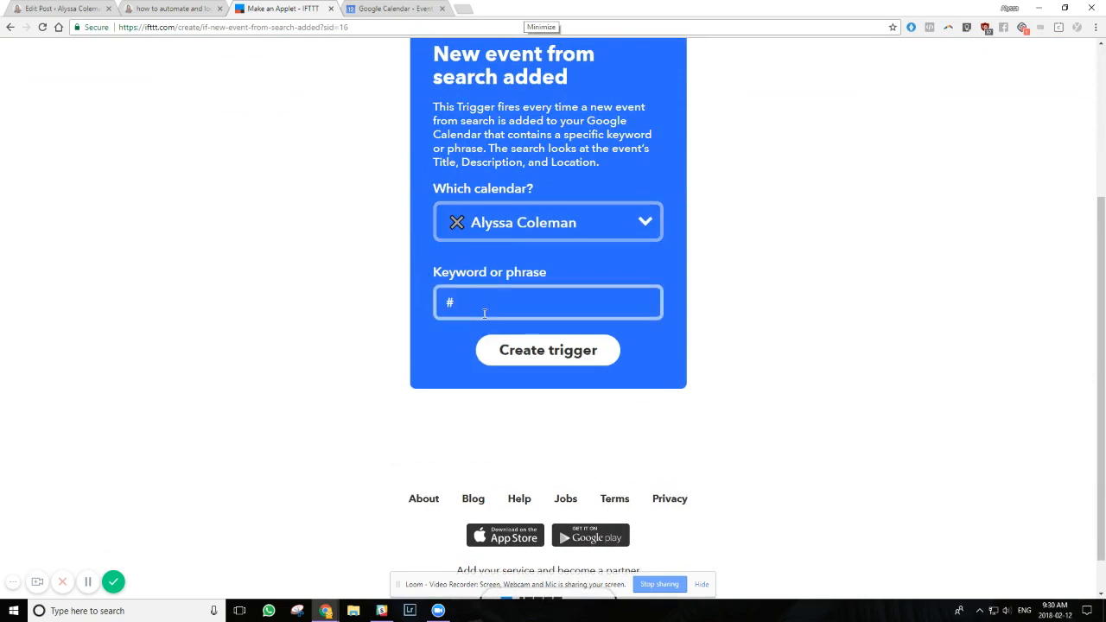
pyautogui.write('#fbpage')
pyautogui.click(572, 358)
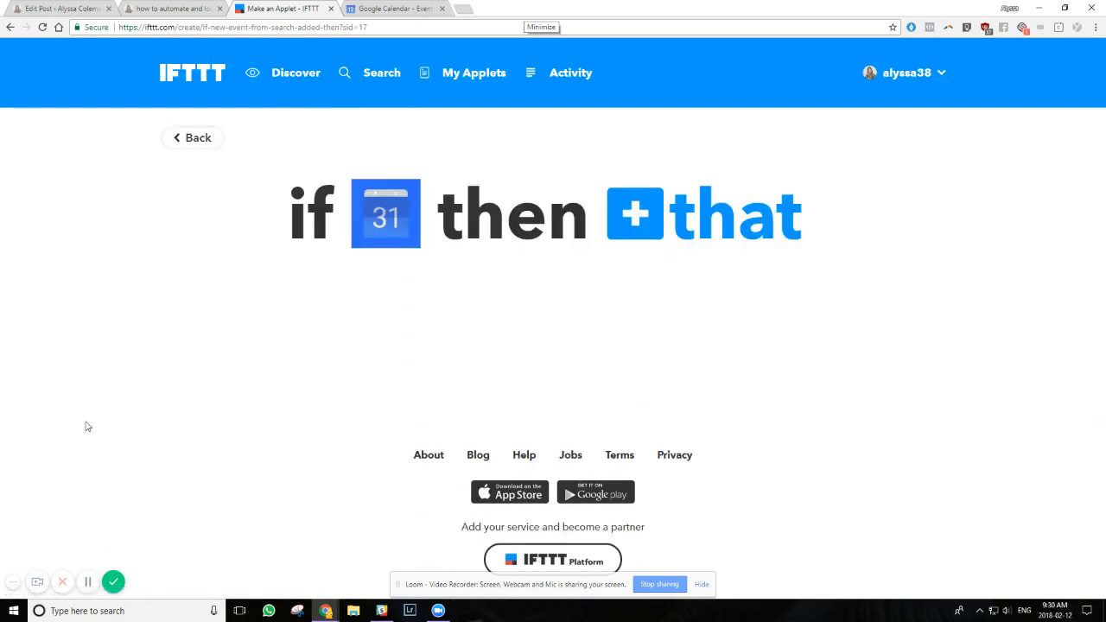
# Choose Facebook Pages as the action service with the "Upload a photo from URL" action
pyautogui.click(630, 218)
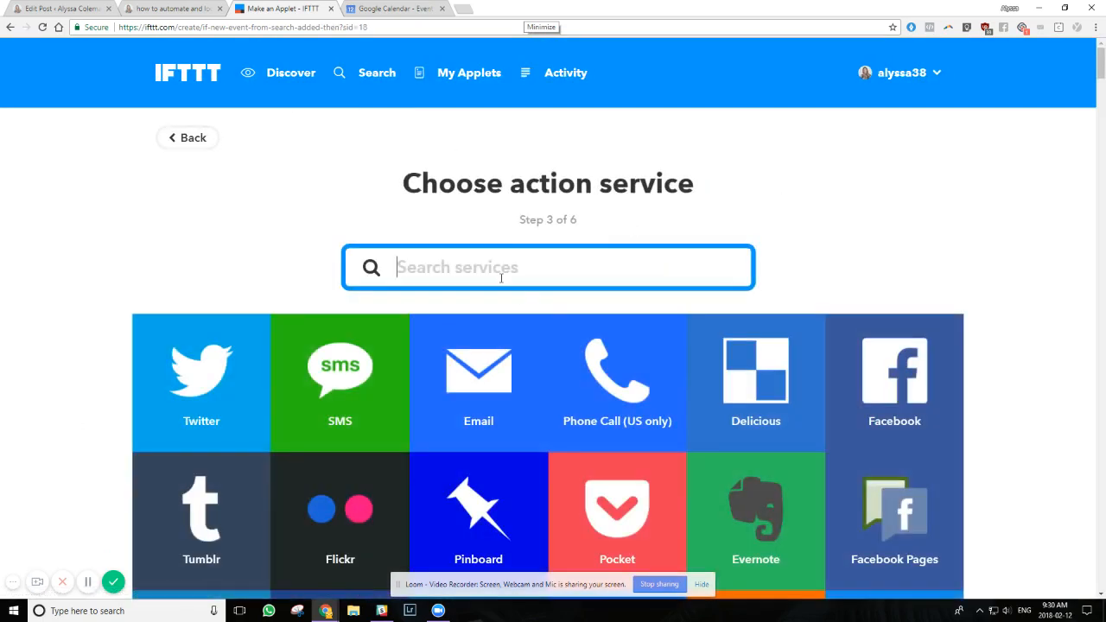
pyautogui.write('facebook page')
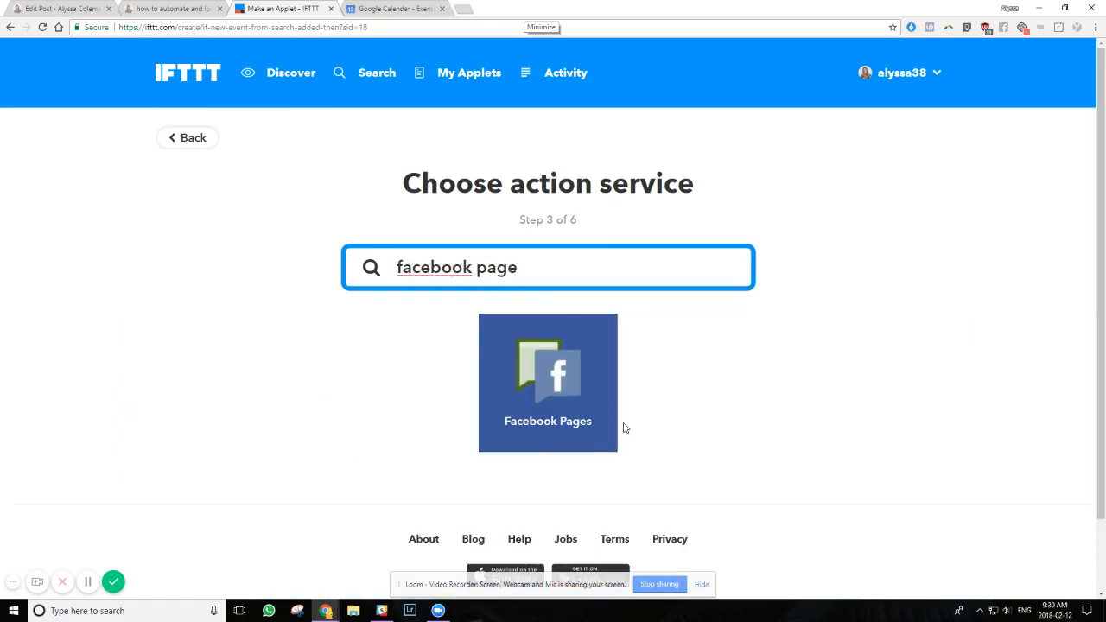
pyautogui.click(554, 370)
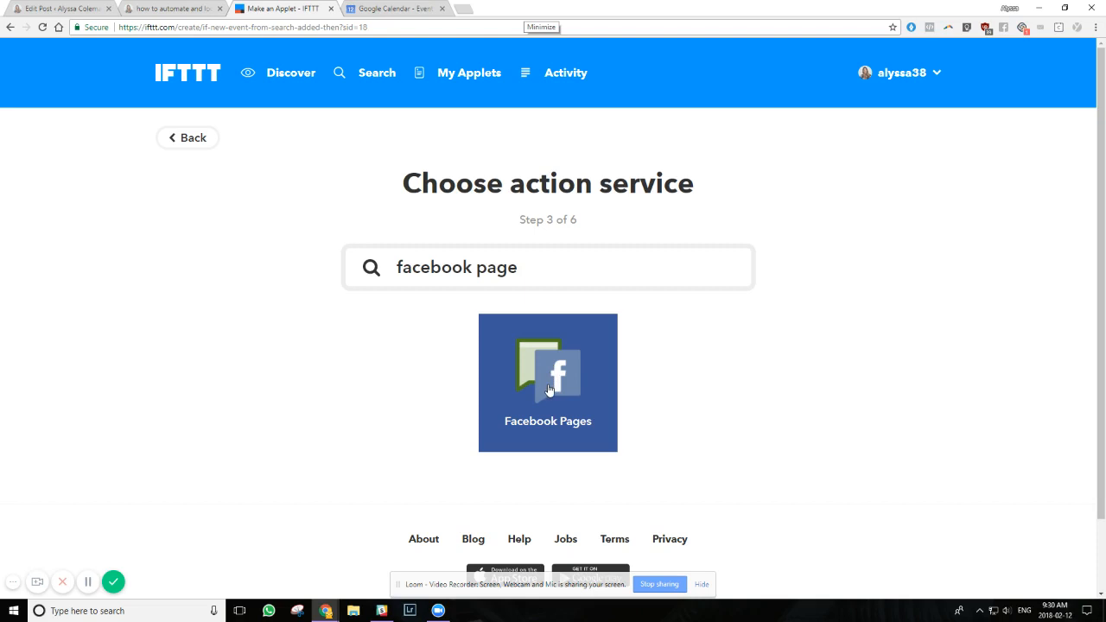
pyautogui.click(548, 389)
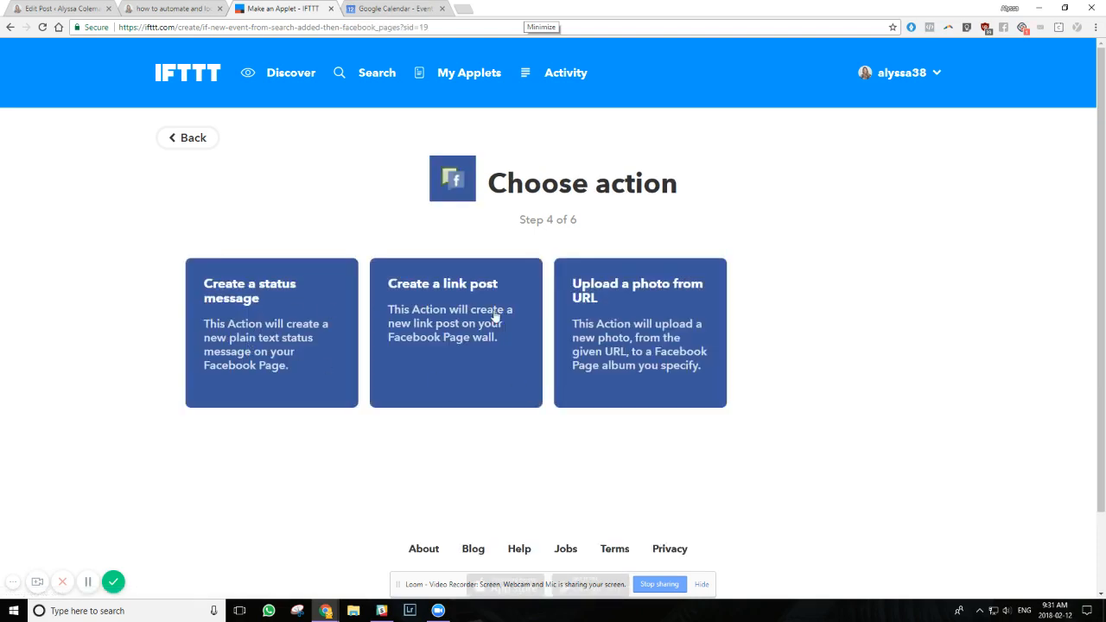
pyautogui.click(652, 300)
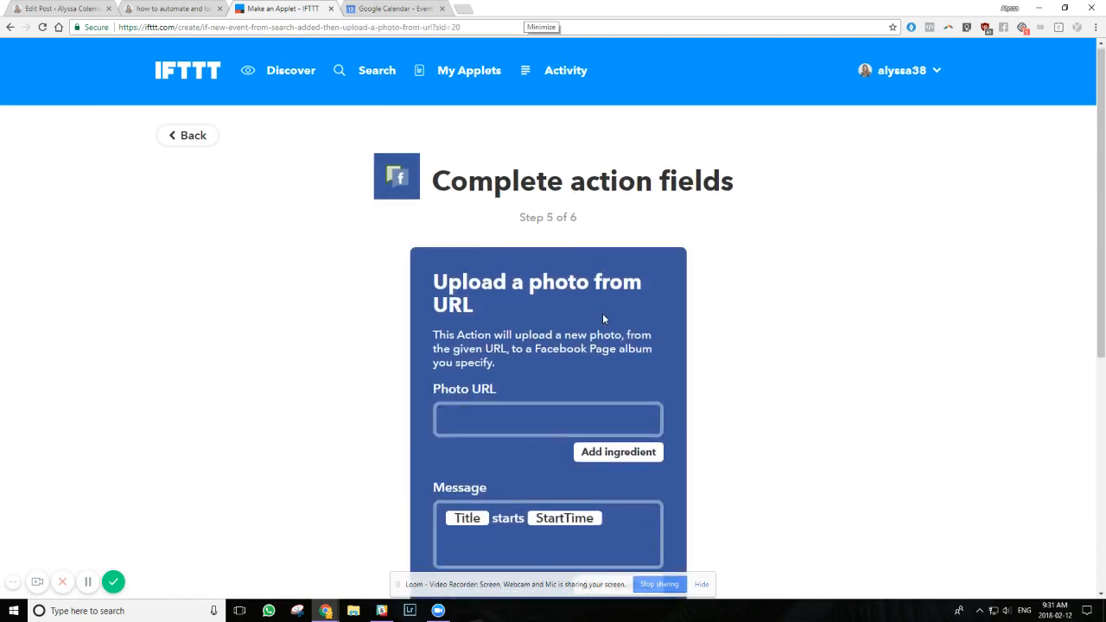
# Set the action's photo URL to the Where ingredient
pyautogui.scroll(-1, 602, 313)
pyautogui.click(485, 309)
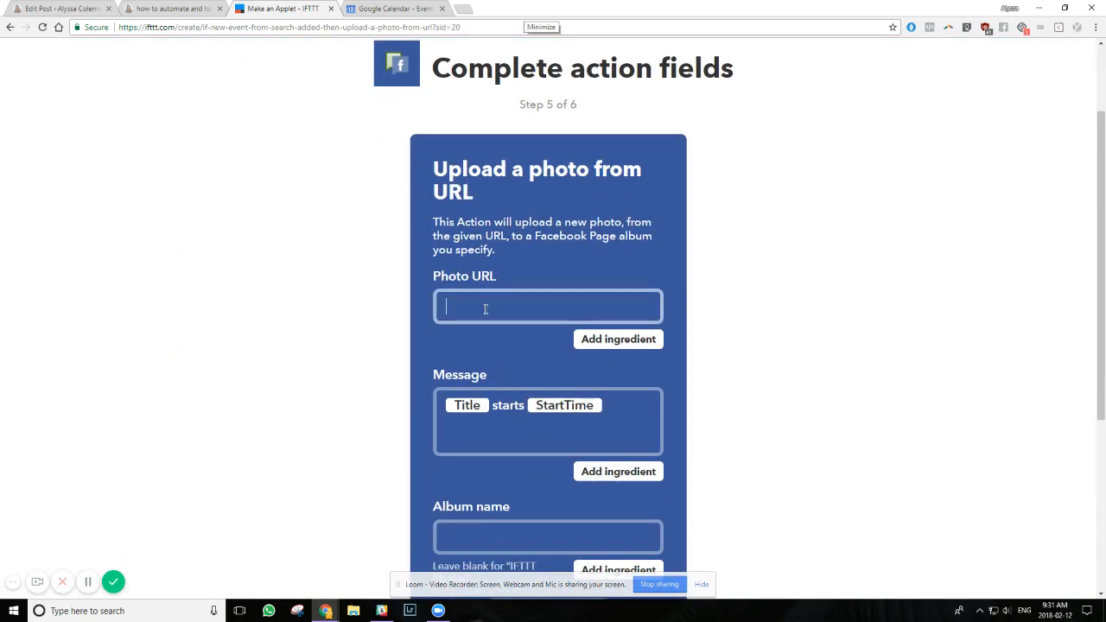
pyautogui.click(620, 344)
pyautogui.click(582, 413)
# Replace the Facebook message text with only the Description ingredient
pyautogui.scroll(-1, 579, 413)
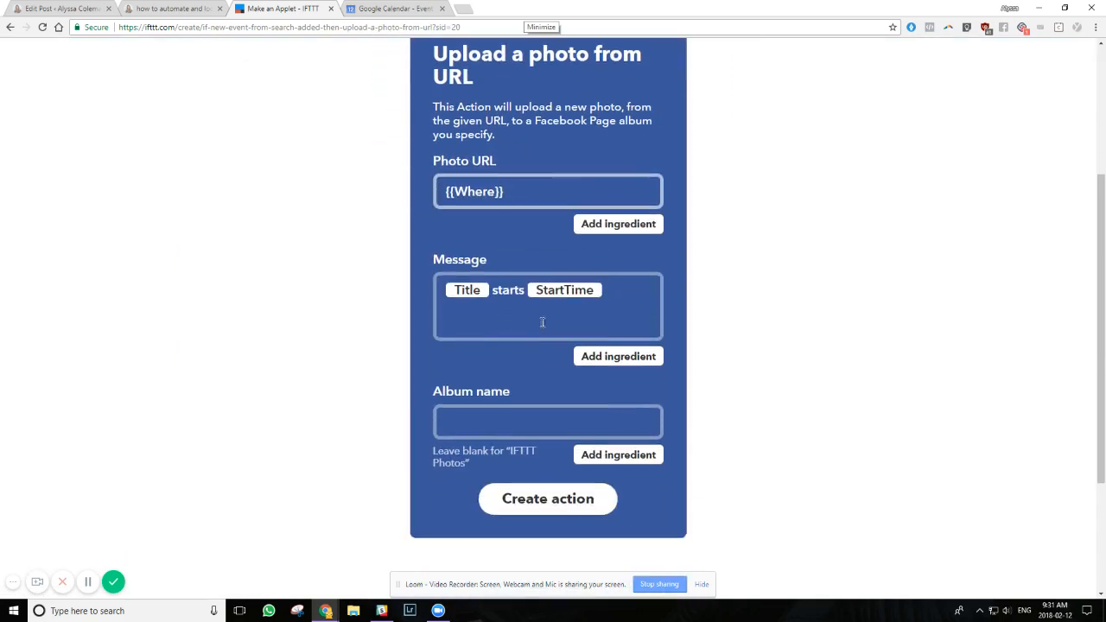
pyautogui.click(623, 288)
pyautogui.hotkey('ctrl', 'a')
pyautogui.press('BackSpace')
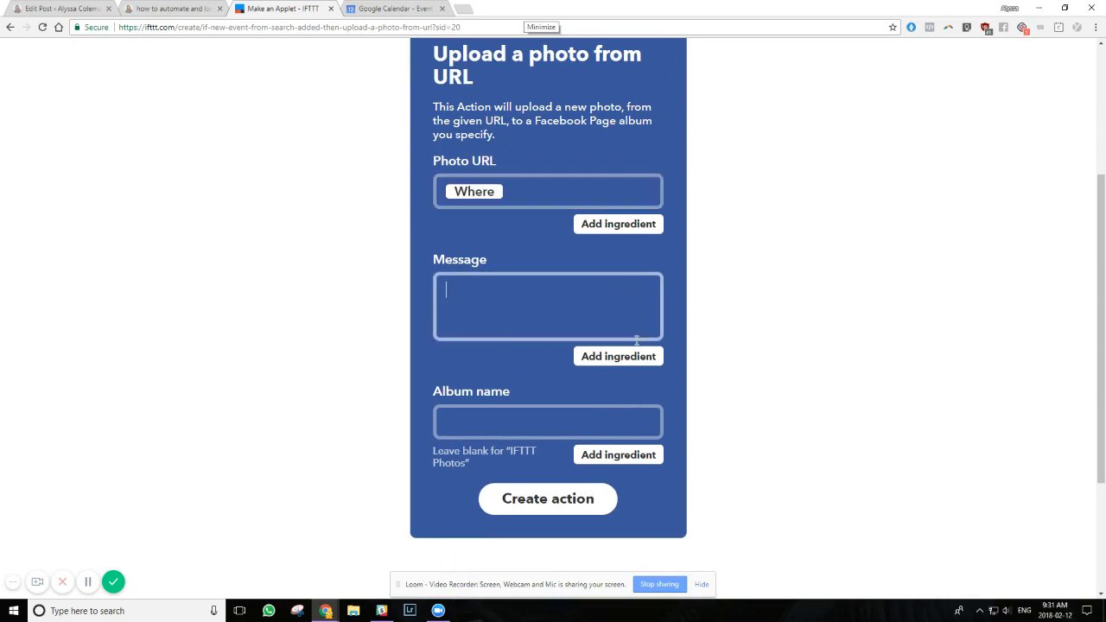
pyautogui.click(637, 357)
pyautogui.click(600, 405)
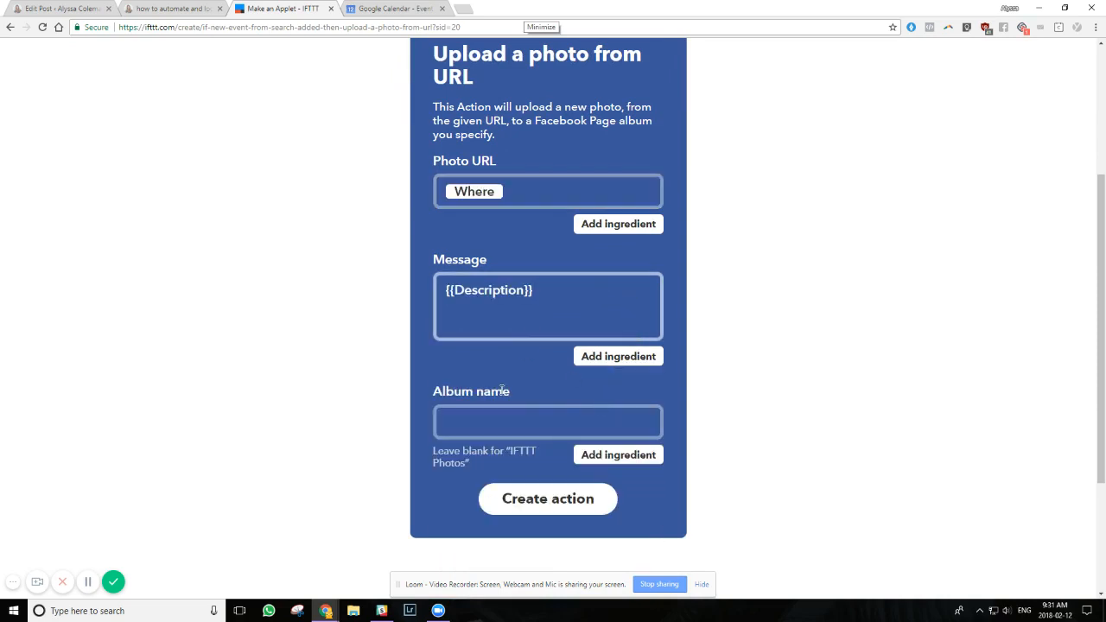
# Leave the album name blank, create the Facebook photo action and finish the applet
pyautogui.click(477, 441)
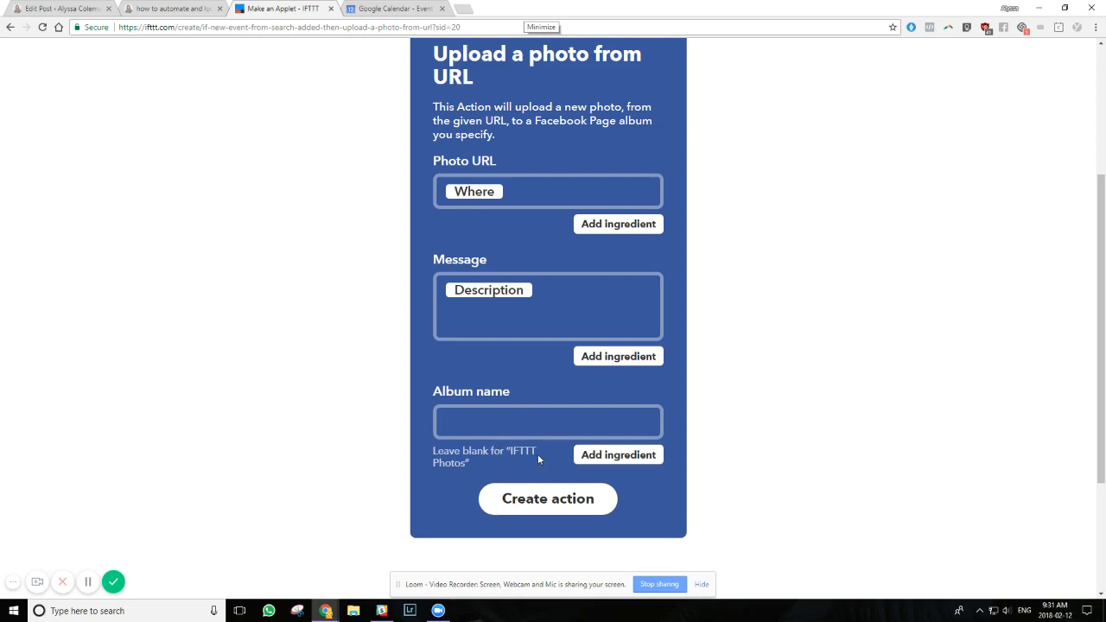
pyautogui.moveTo(529, 455); pyautogui.dragTo(530, 464)
pyautogui.click(462, 434)
pyautogui.click(539, 500)
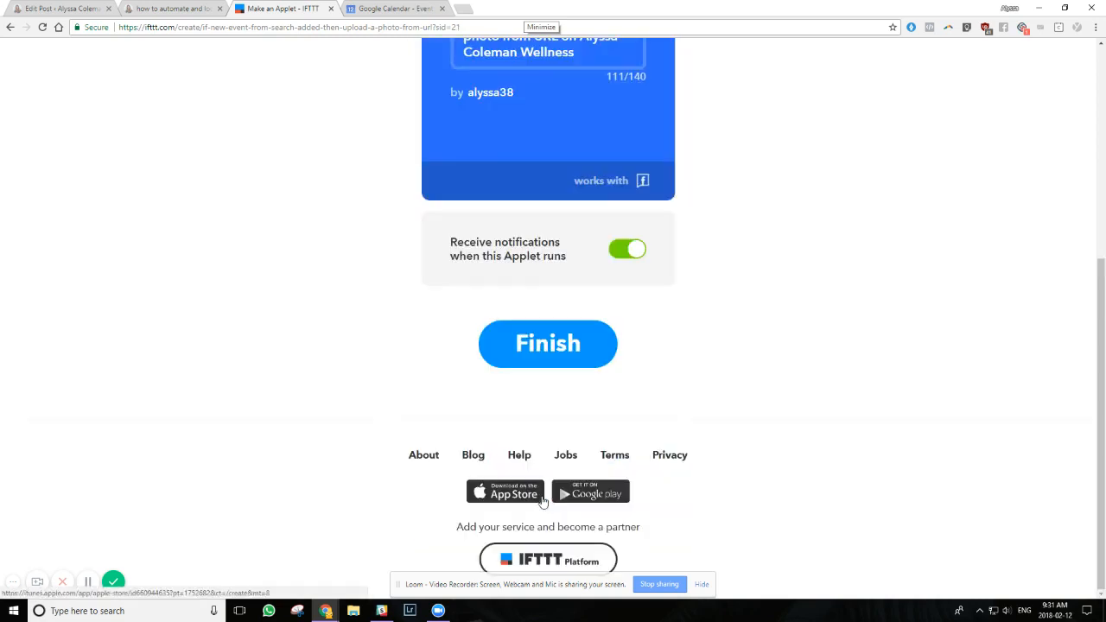
pyautogui.click(548, 352)
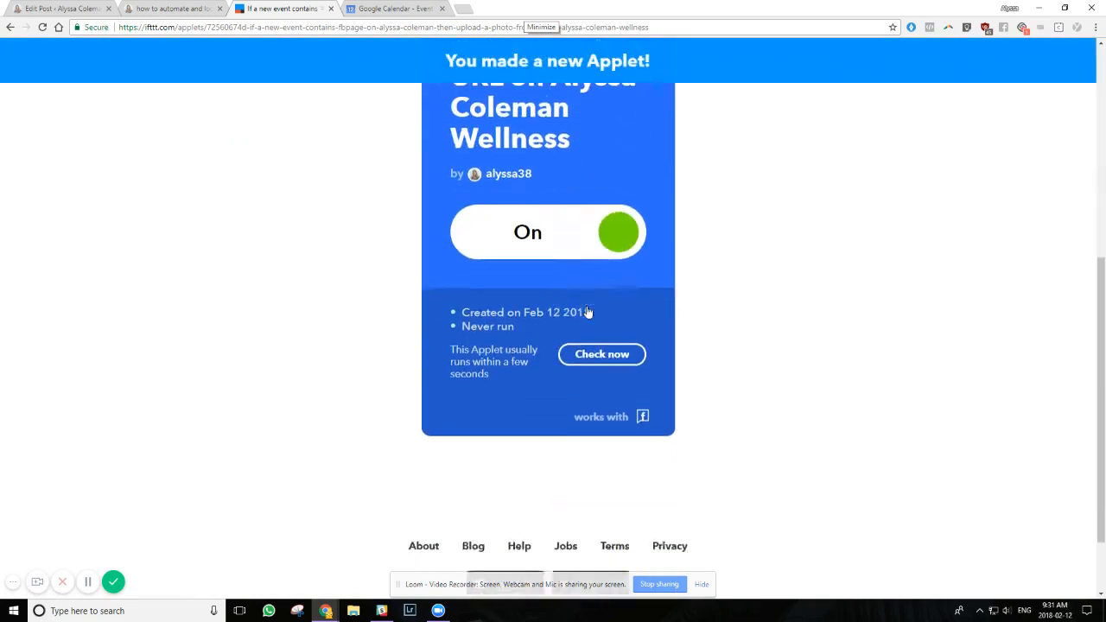
# Switch to Google Calendar, return to the week view and start a detailed event on Monday, Feb 12 at 11:00am titled "#twitter #fbpage"
pyautogui.click(392, 8)
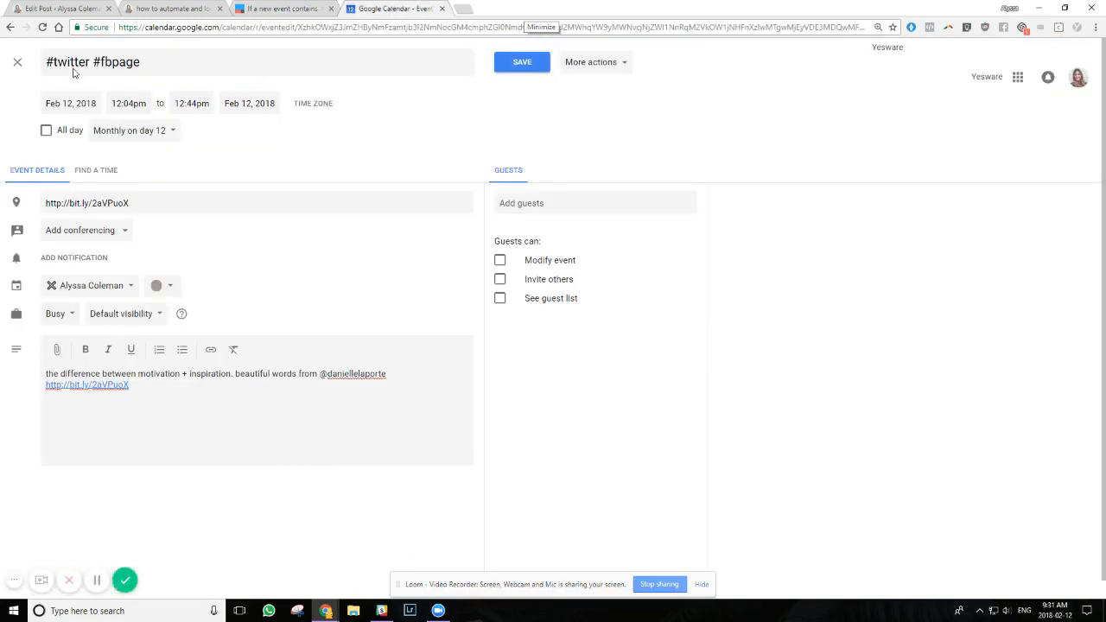
pyautogui.click(10, 28)
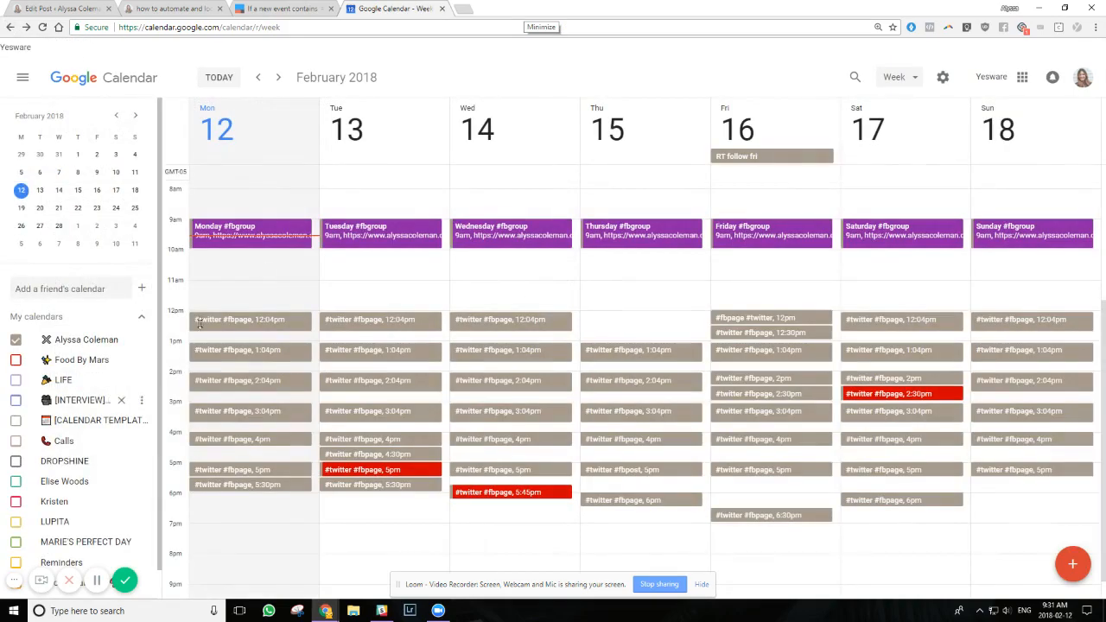
pyautogui.click(211, 292)
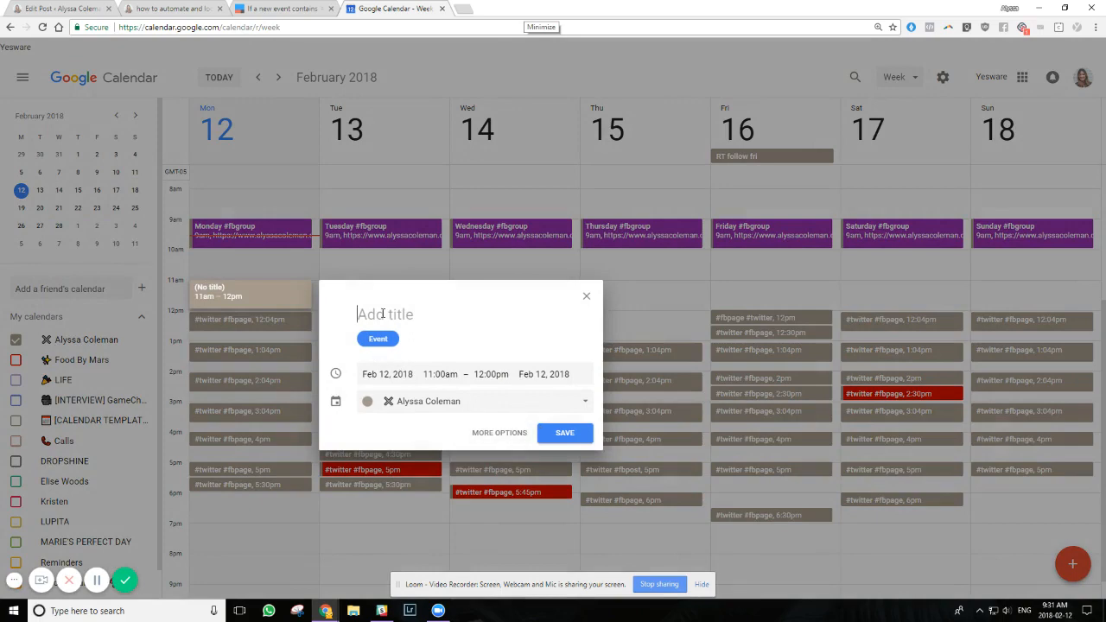
pyautogui.click(500, 433)
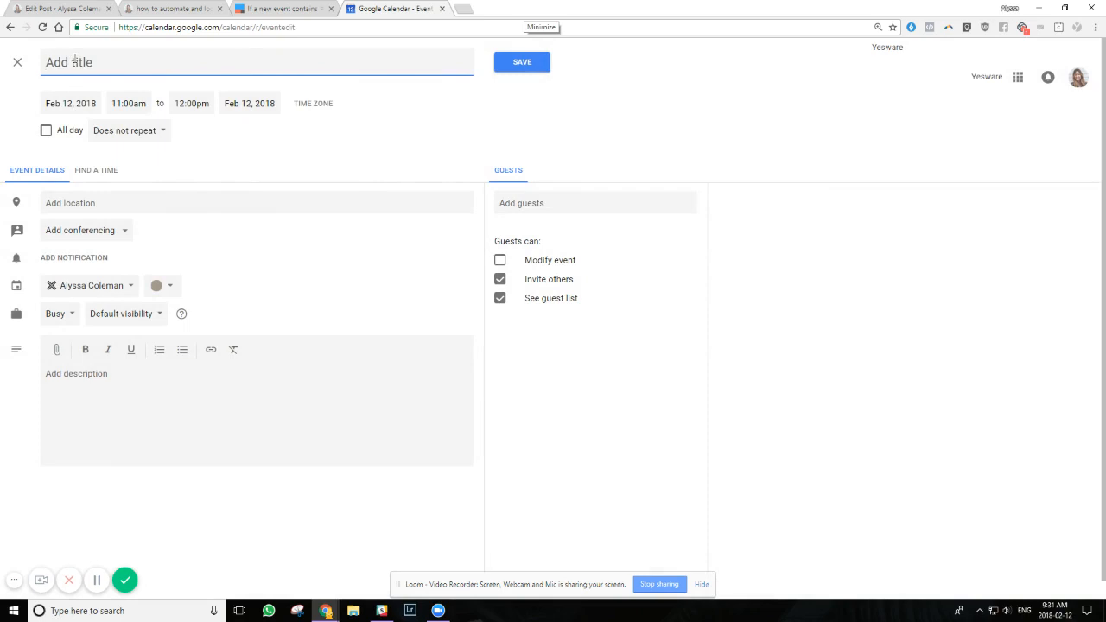
pyautogui.write('#twitter #fbpage')
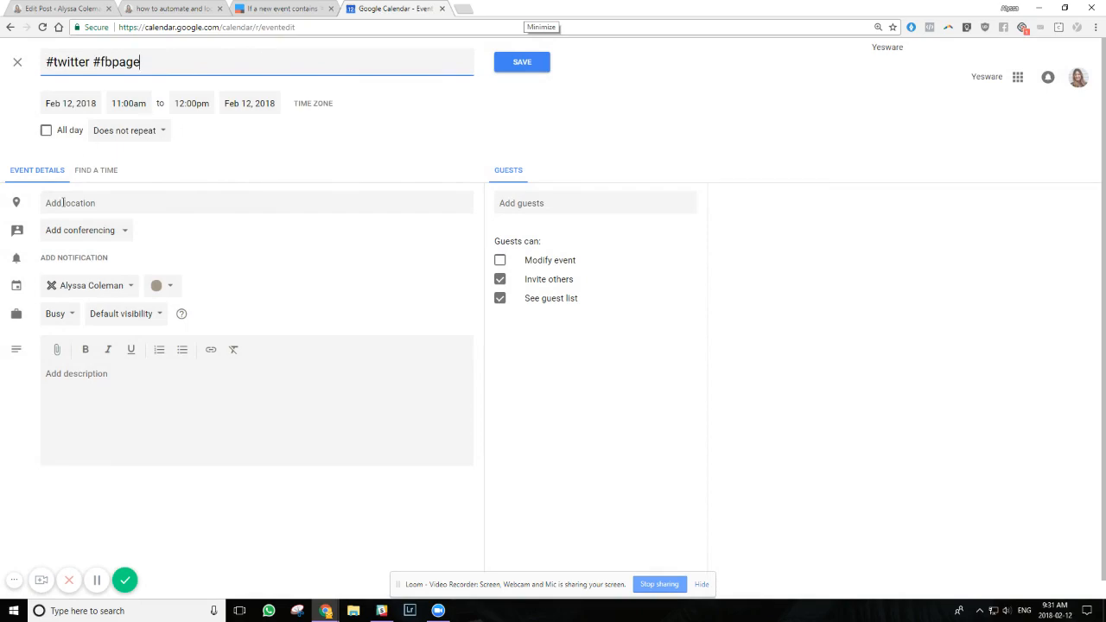
# Copy the image address of the "how to automate and loop socials for free" blog post's banner and paste it as the event's location
pyautogui.click(64, 202)
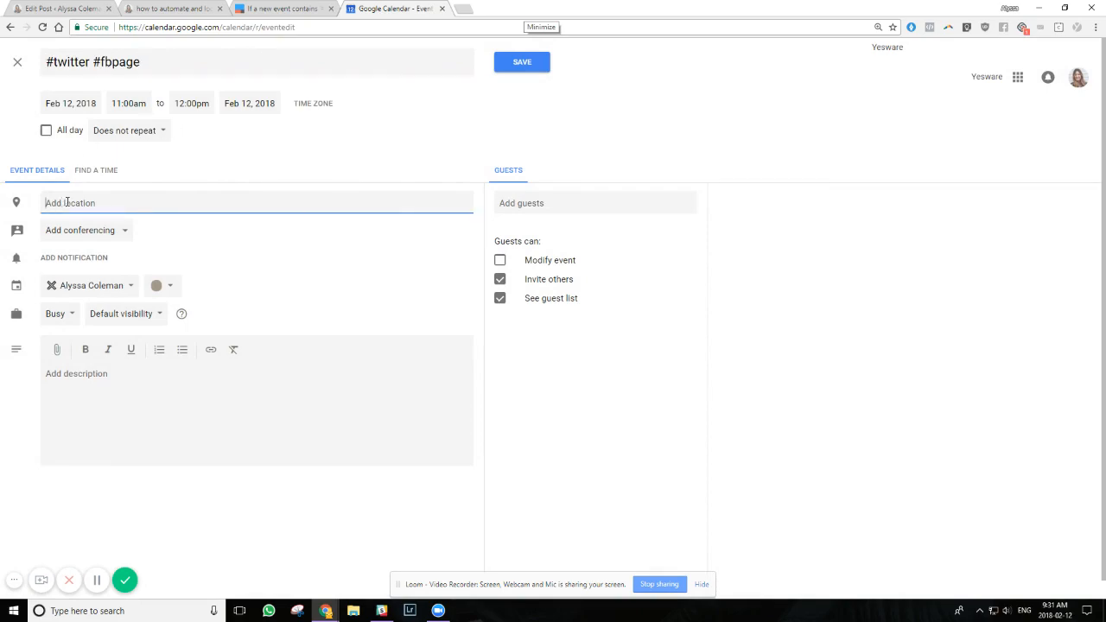
pyautogui.click(173, 9)
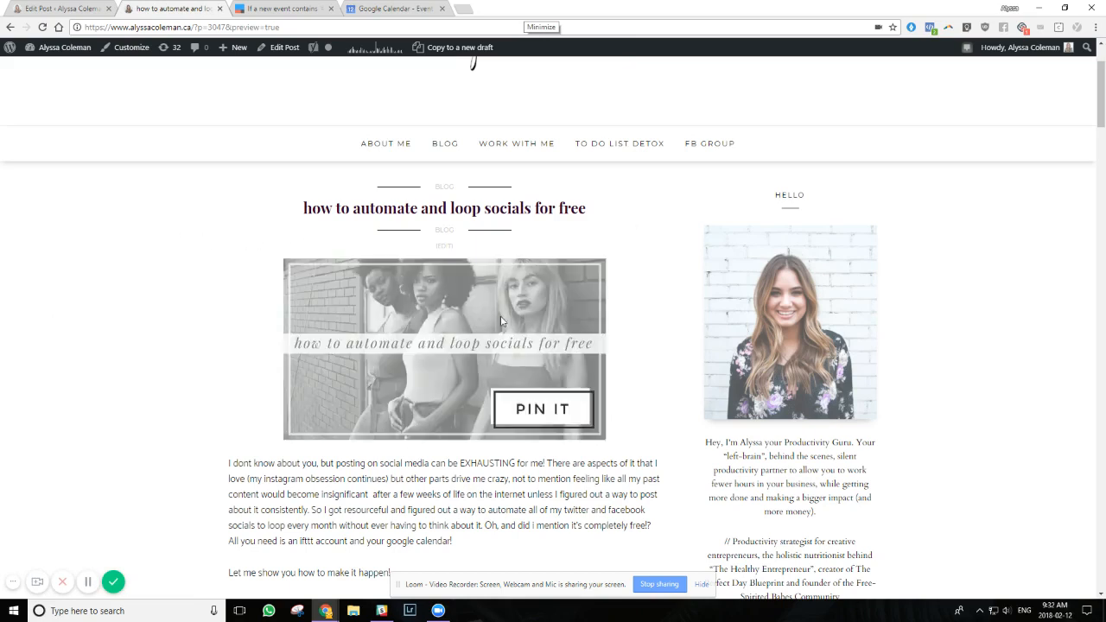
pyautogui.rightClick(445, 311)
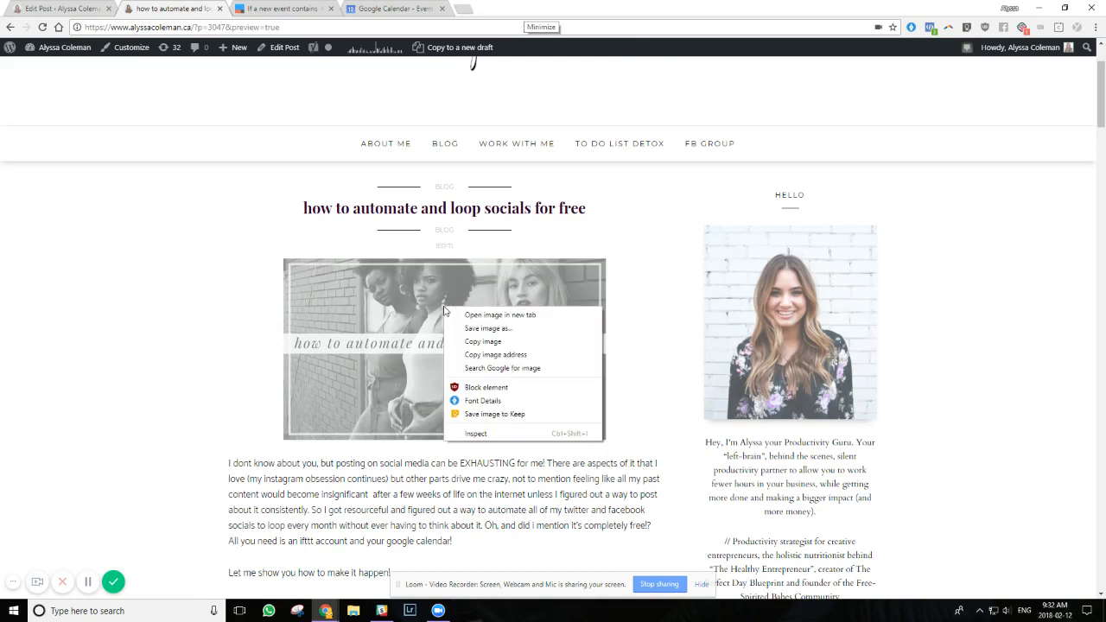
pyautogui.click(488, 356)
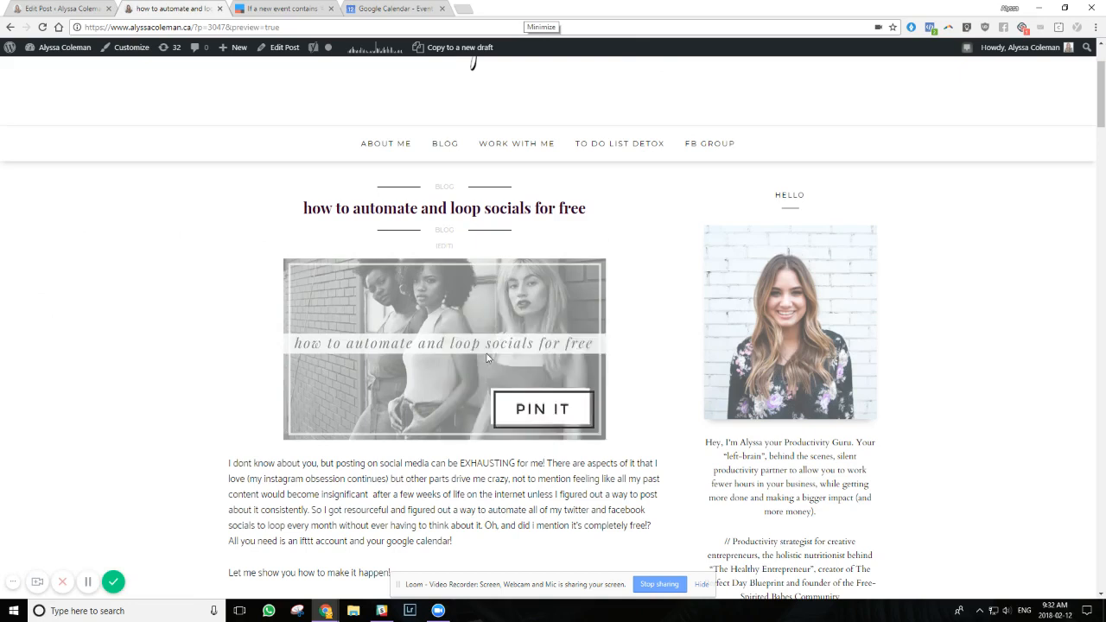
pyautogui.click(390, 8)
pyautogui.hotkey('ctrl', 'v')
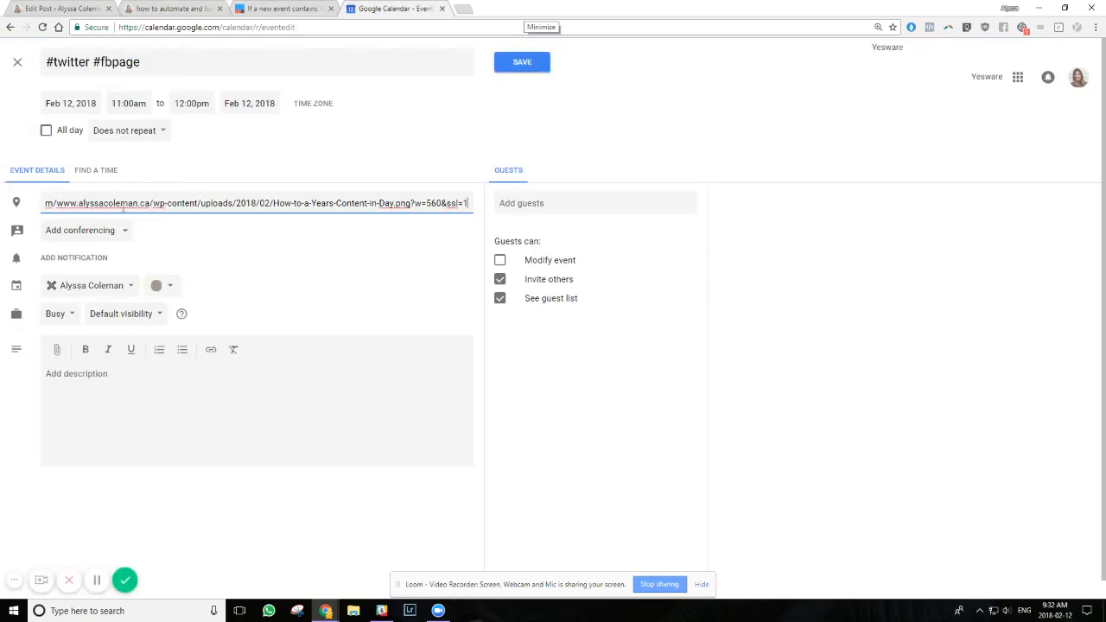
# Open the copied image address in a separate browser tab to check it, and close that tab
pyautogui.click(464, 8)
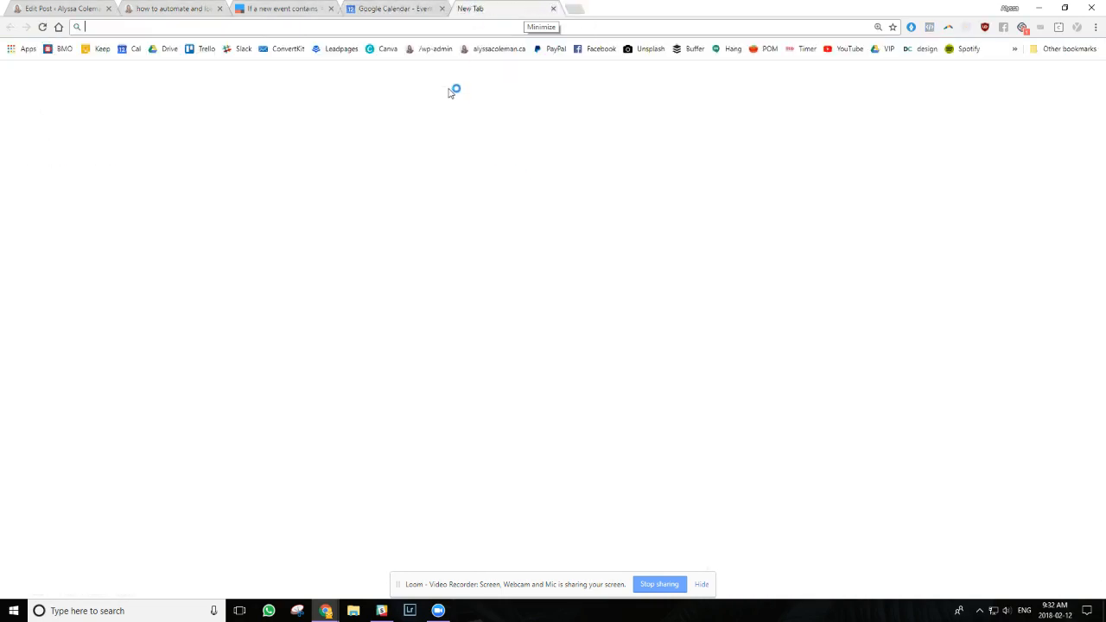
pyautogui.hotkey('ctrl', 'v')
pyautogui.press('Return')
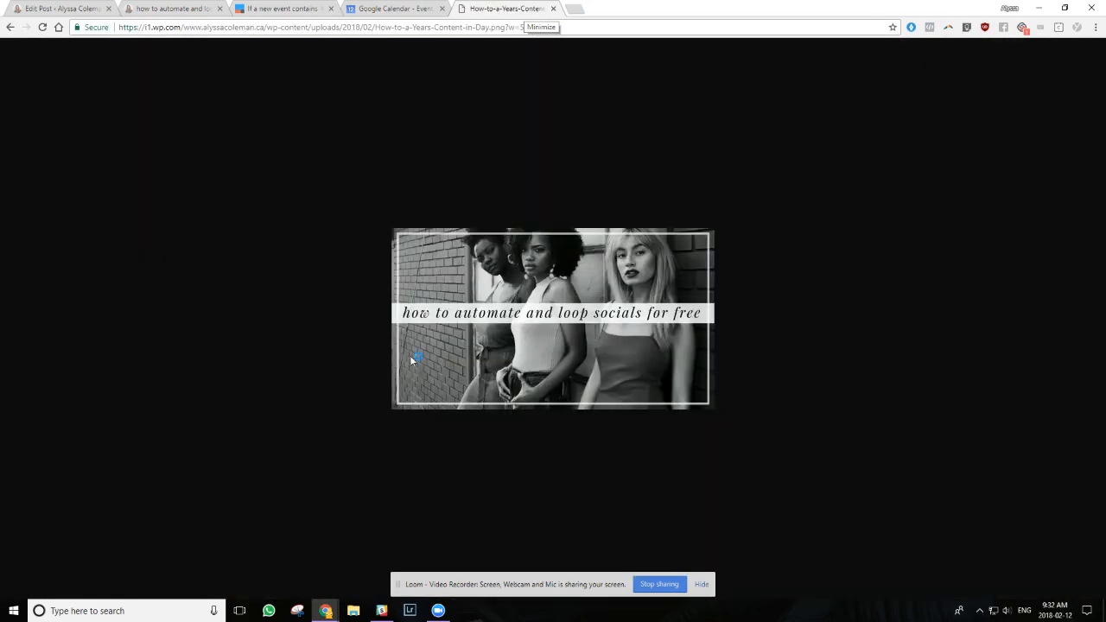
pyautogui.click(571, 9)
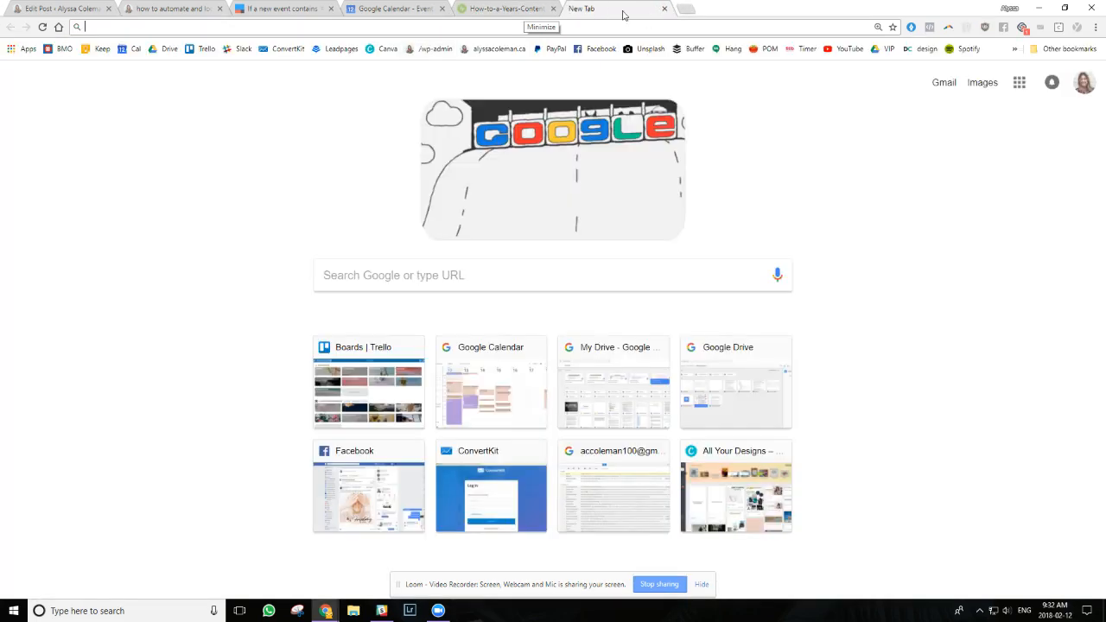
pyautogui.click(664, 9)
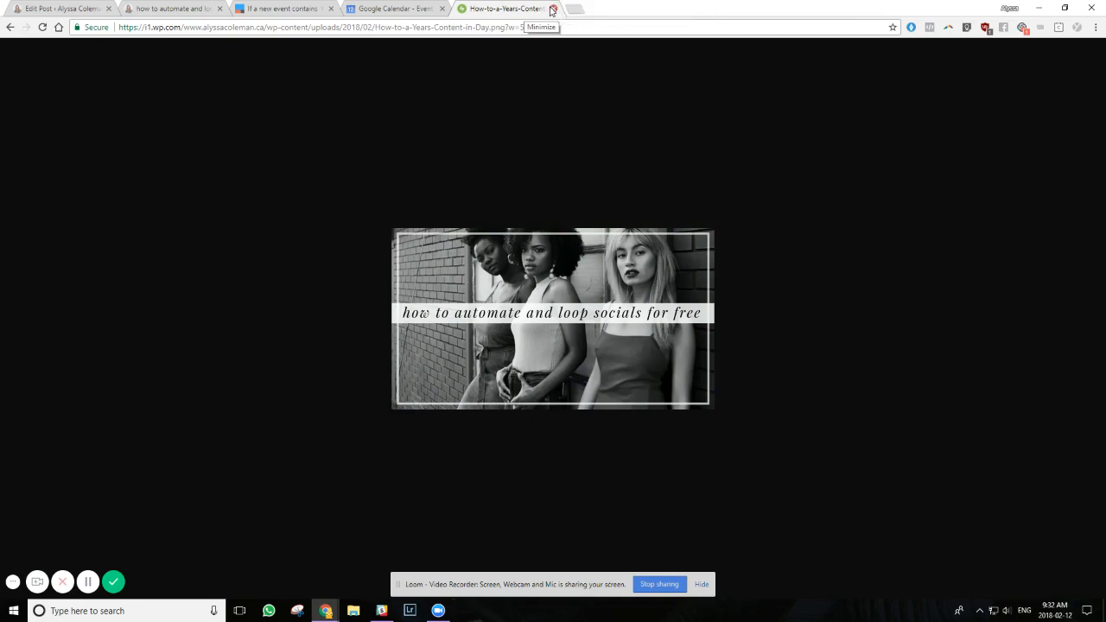
pyautogui.click(552, 9)
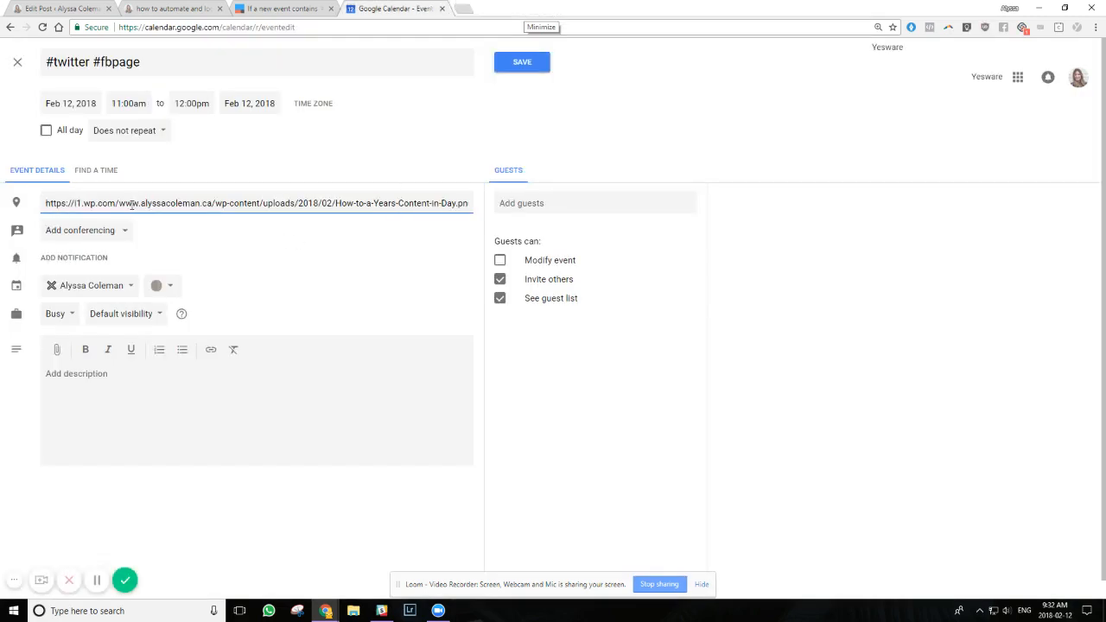
pyautogui.moveTo(131, 203); pyautogui.dragTo(447, 200)
pyautogui.click(448, 203)
pyautogui.click(464, 9)
pyautogui.write('bit.ly')
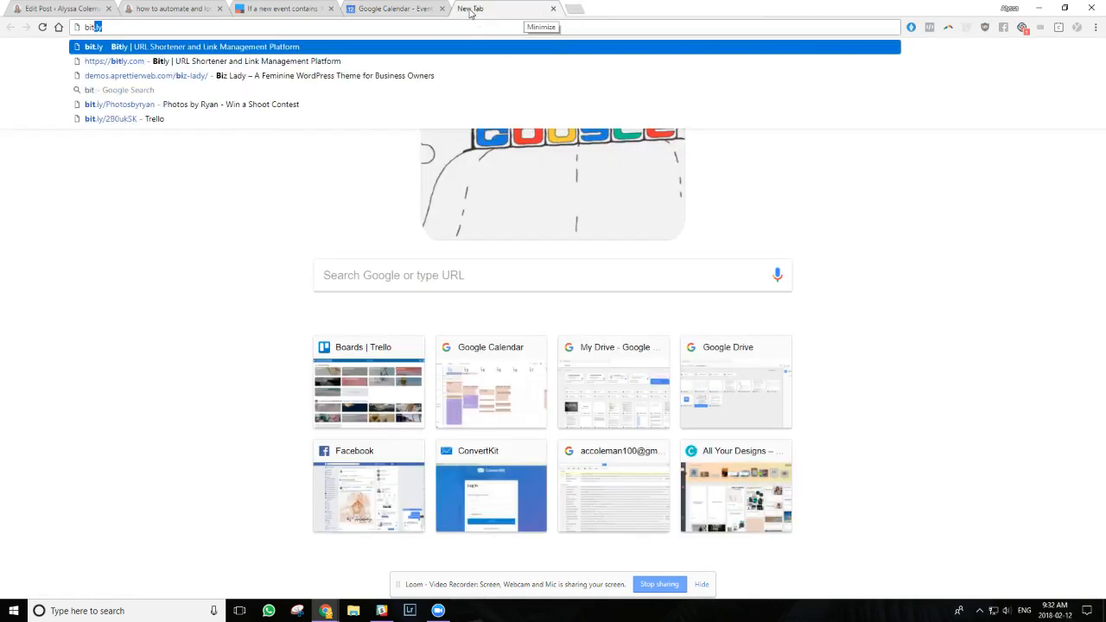
pyautogui.press('Return')
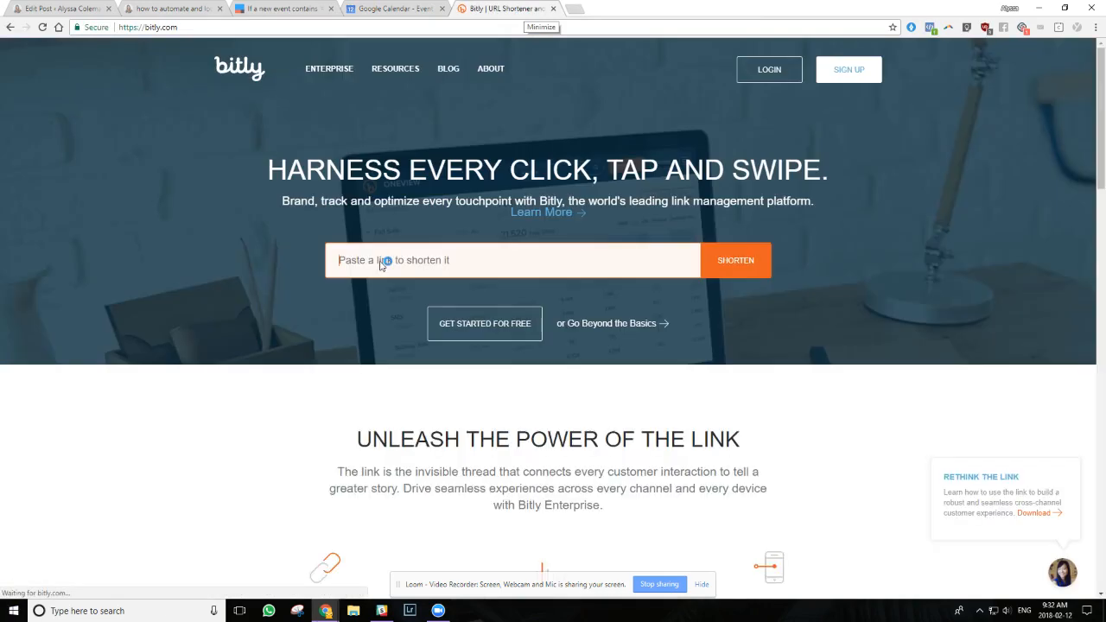
pyautogui.click(380, 264)
pyautogui.hotkey('ctrl', 'v')
pyautogui.click(735, 260)
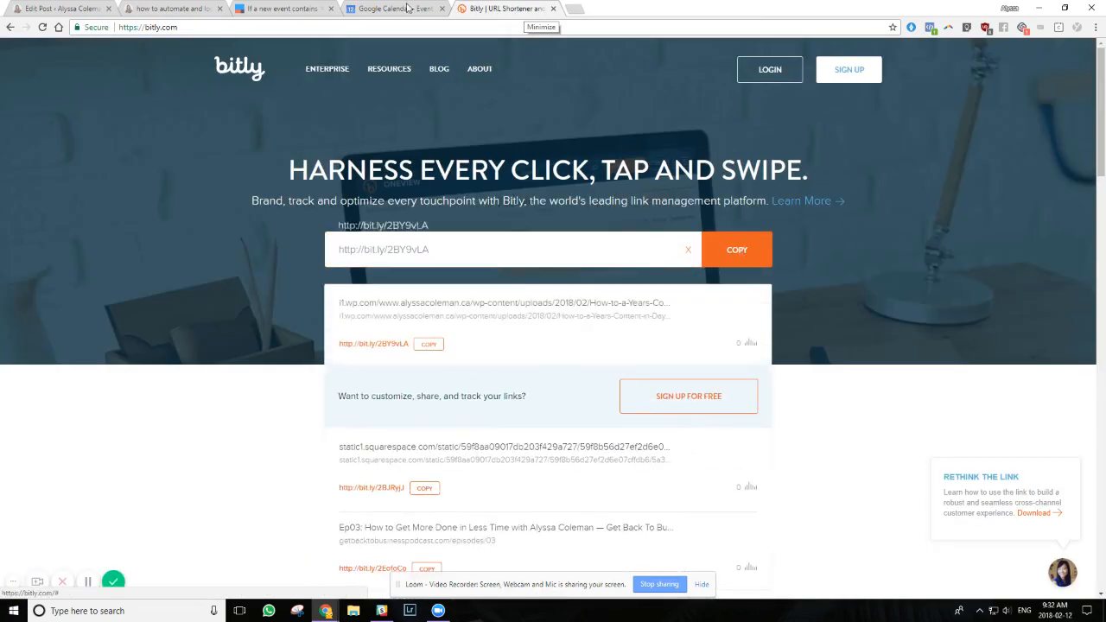
pyautogui.click(408, 8)
pyautogui.tripleClick(181, 205)
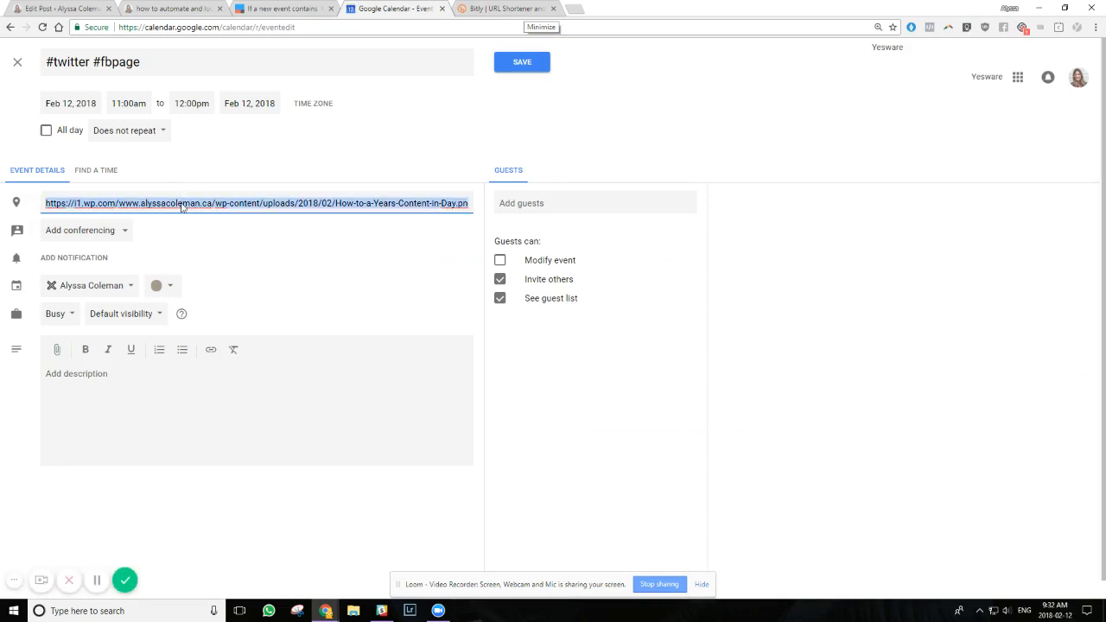
pyautogui.hotkey('ctrl', 'v')
# Enter the event description "wanna know how to loop all your social fo free ?? >>" followed by the blog post's copied page address
pyautogui.click(127, 393)
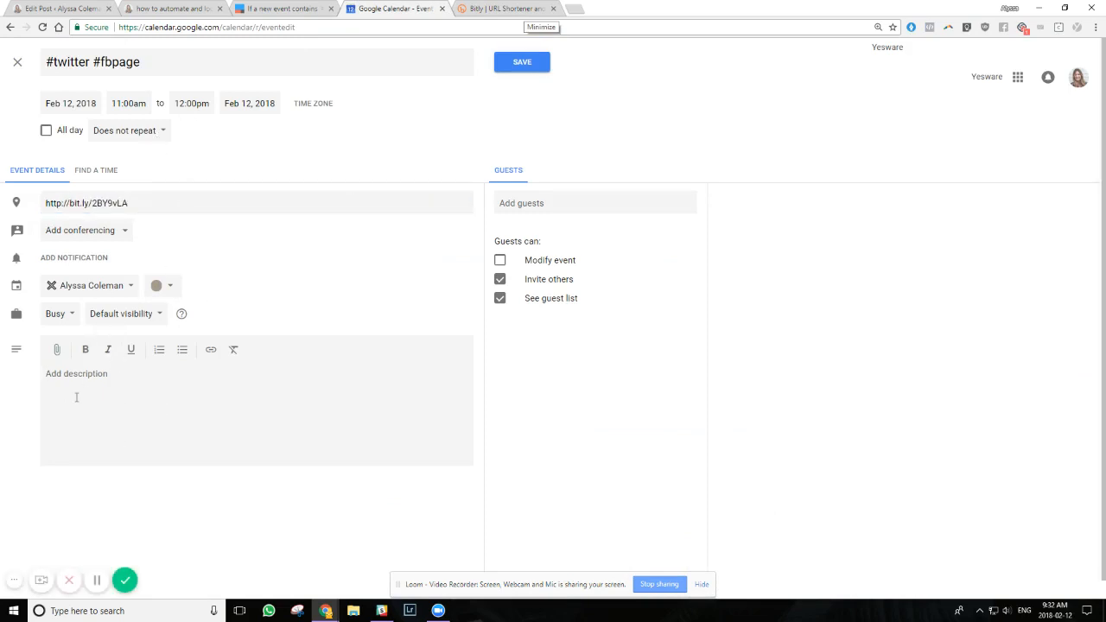
pyautogui.write('how')
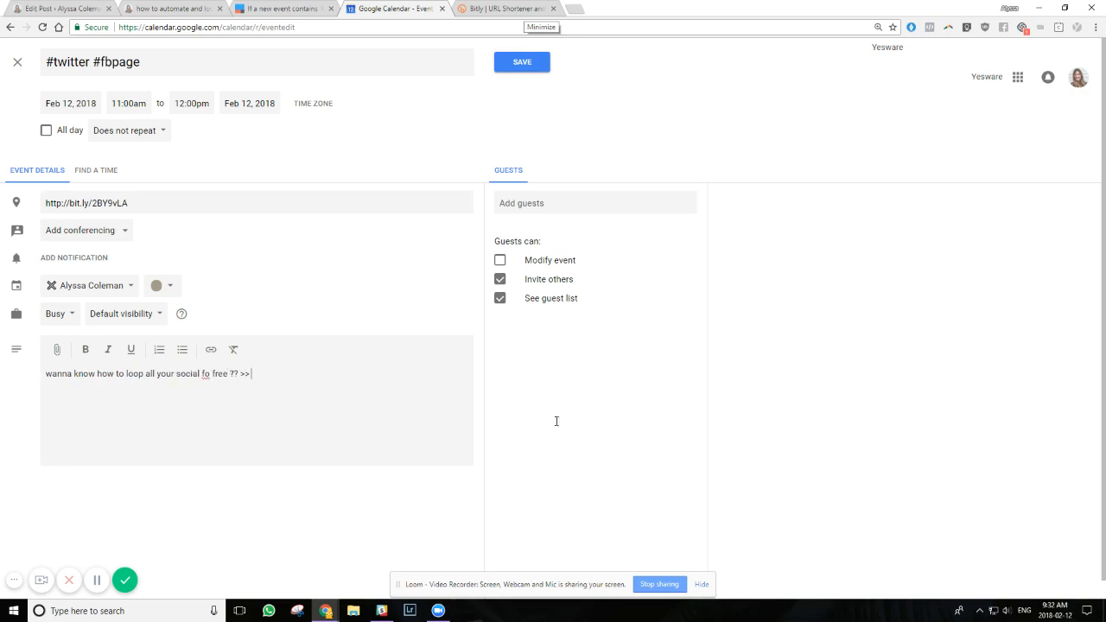
pyautogui.click(201, 7)
pyautogui.click(241, 27)
pyautogui.rightClick(245, 26)
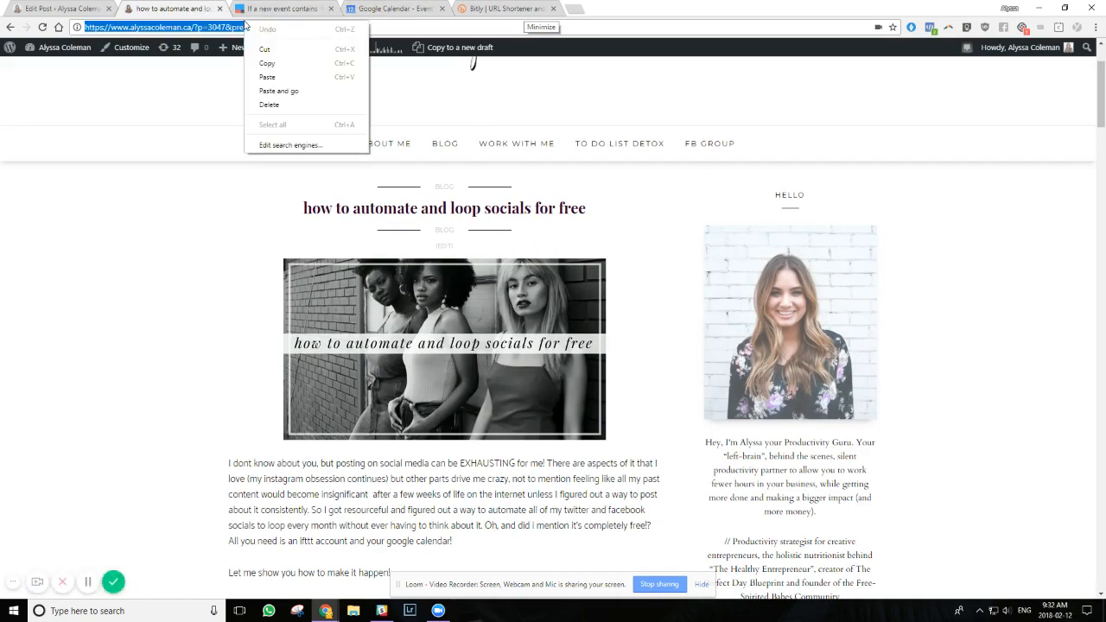
pyautogui.click(267, 64)
pyautogui.click(471, 7)
pyautogui.click(391, 9)
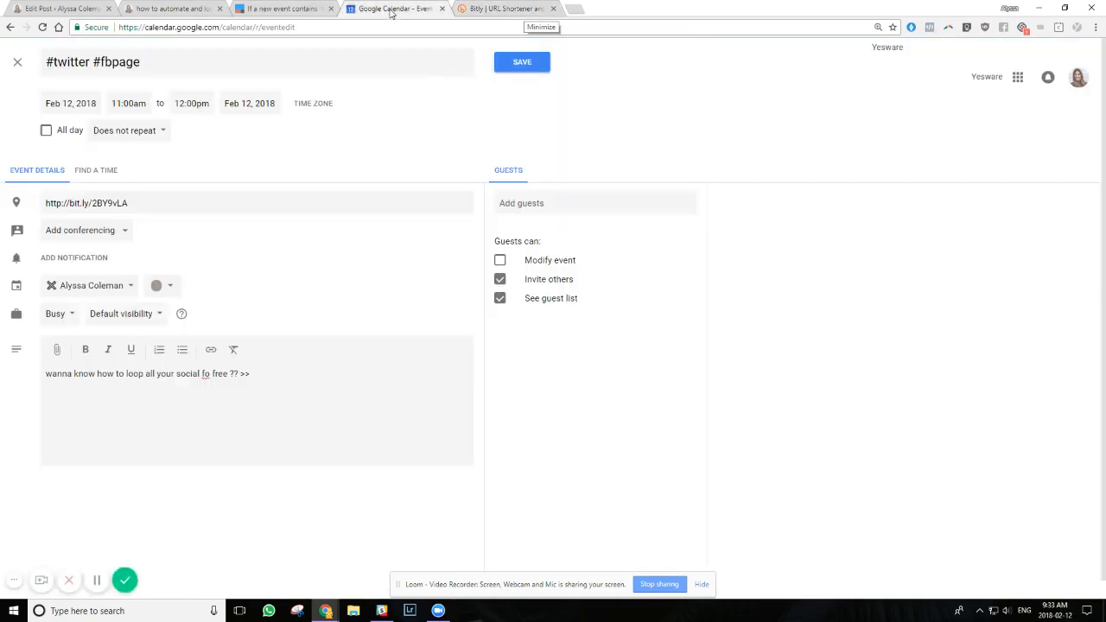
pyautogui.click(286, 381)
pyautogui.hotkey('ctrl', 'v')
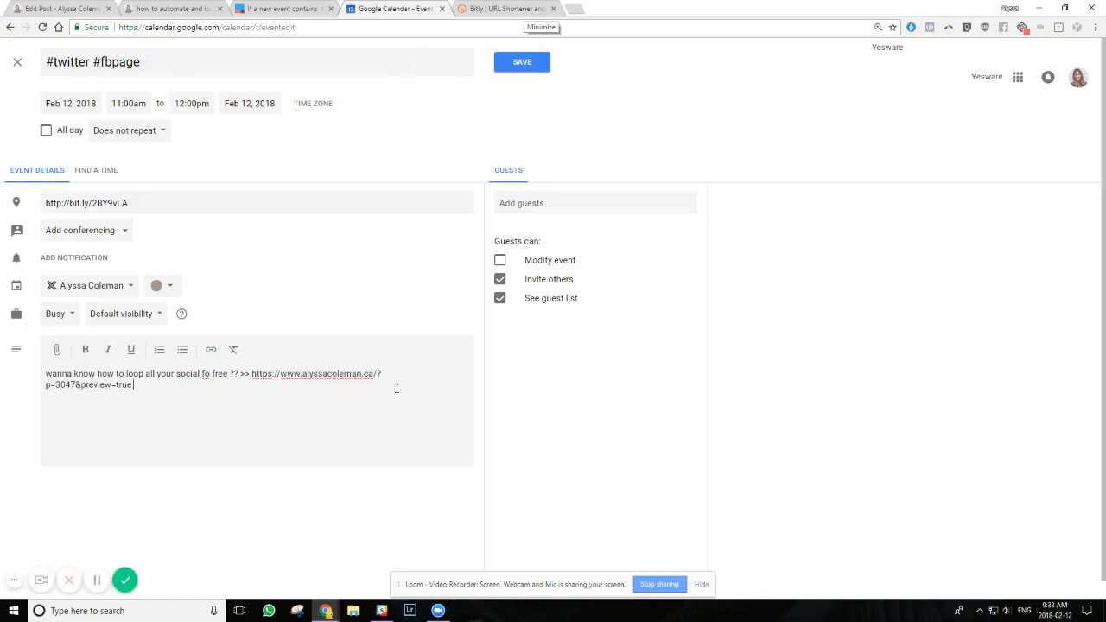
pyautogui.moveTo(250, 378); pyautogui.dragTo(266, 387)
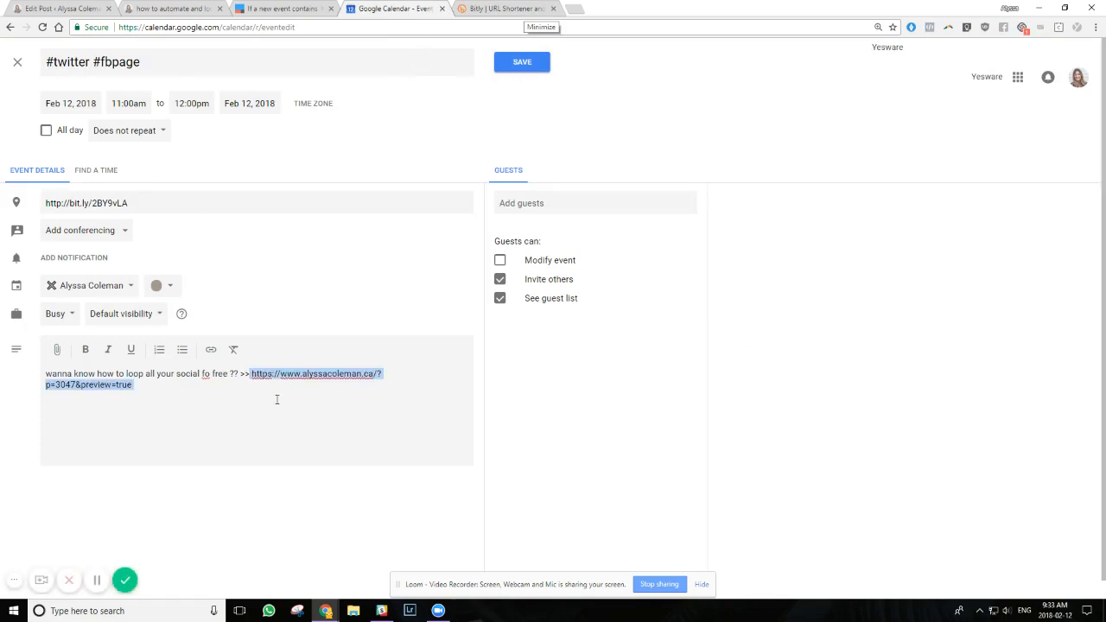
pyautogui.click(505, 9)
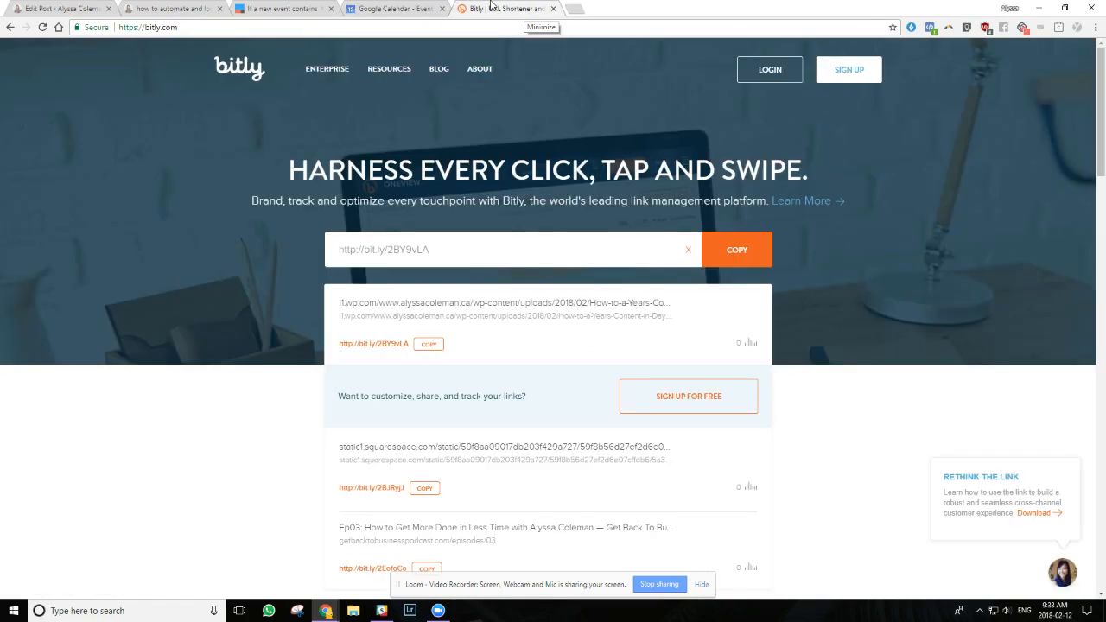
pyautogui.click(493, 255)
pyautogui.hotkey('ctrl', 'v')
pyautogui.press('Return')
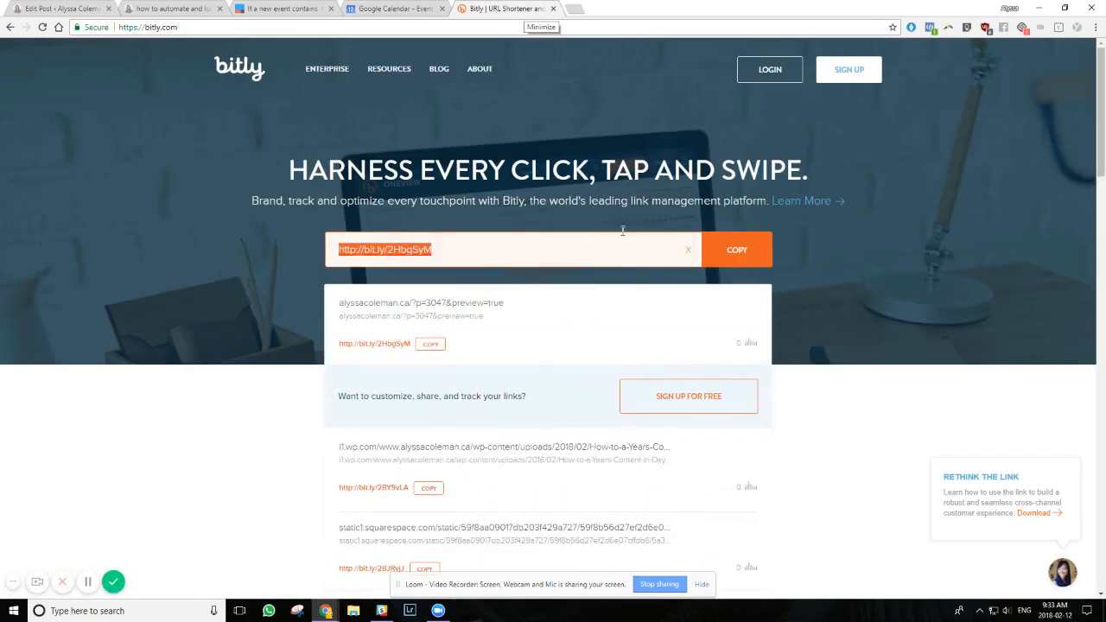
pyautogui.click(734, 251)
pyautogui.click(424, 9)
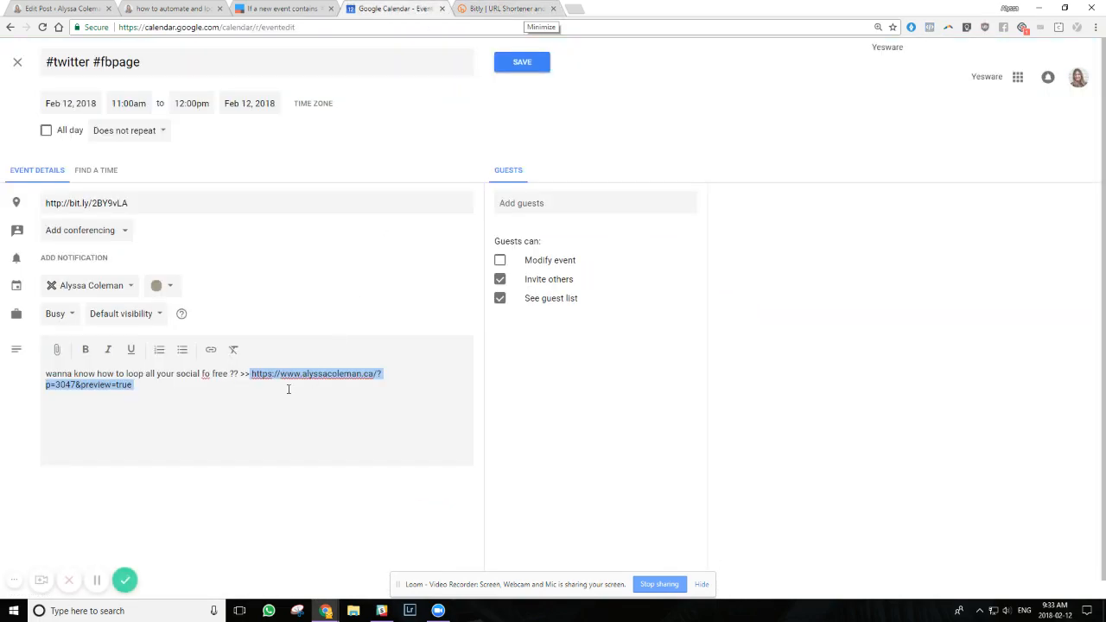
pyautogui.hotkey('ctrl', 'v')
pyautogui.click(250, 374)
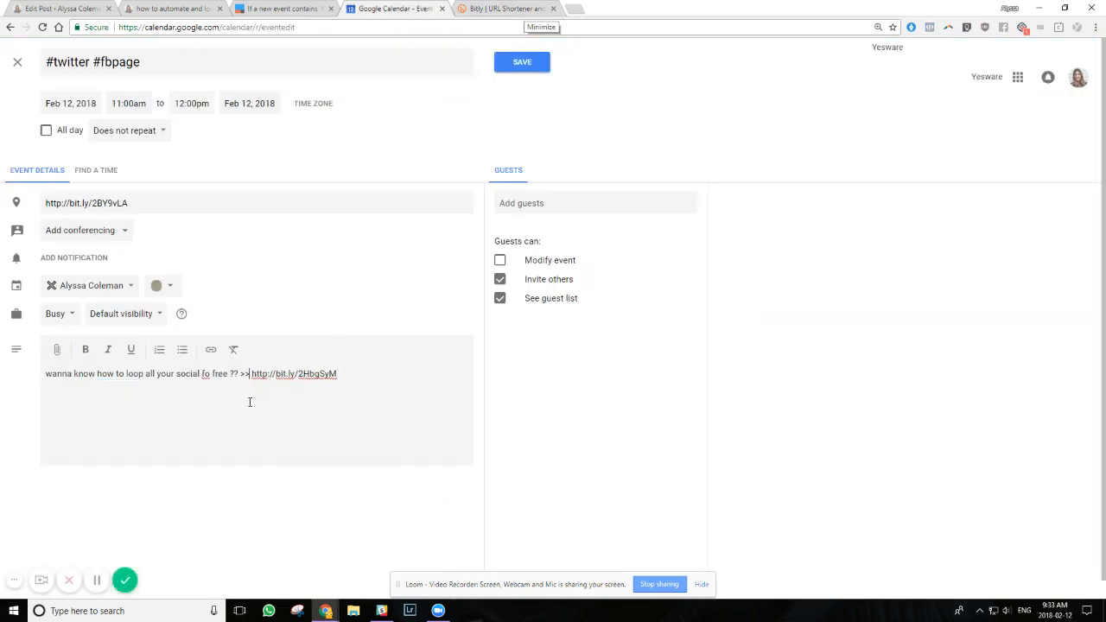
# Open the character counter linked from the blog post's "under 140 characters" tip, paste the short link there, and return to the calendar event
pyautogui.click(172, 9)
pyautogui.scroll(-18, 413, 392)
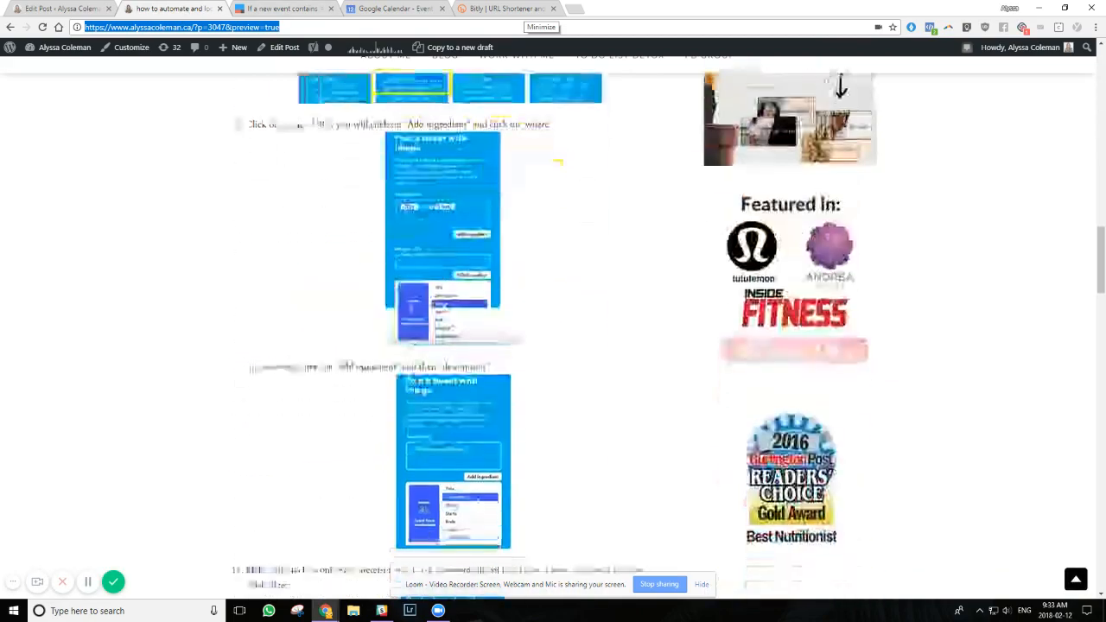
pyautogui.scroll(-7, 388, 314)
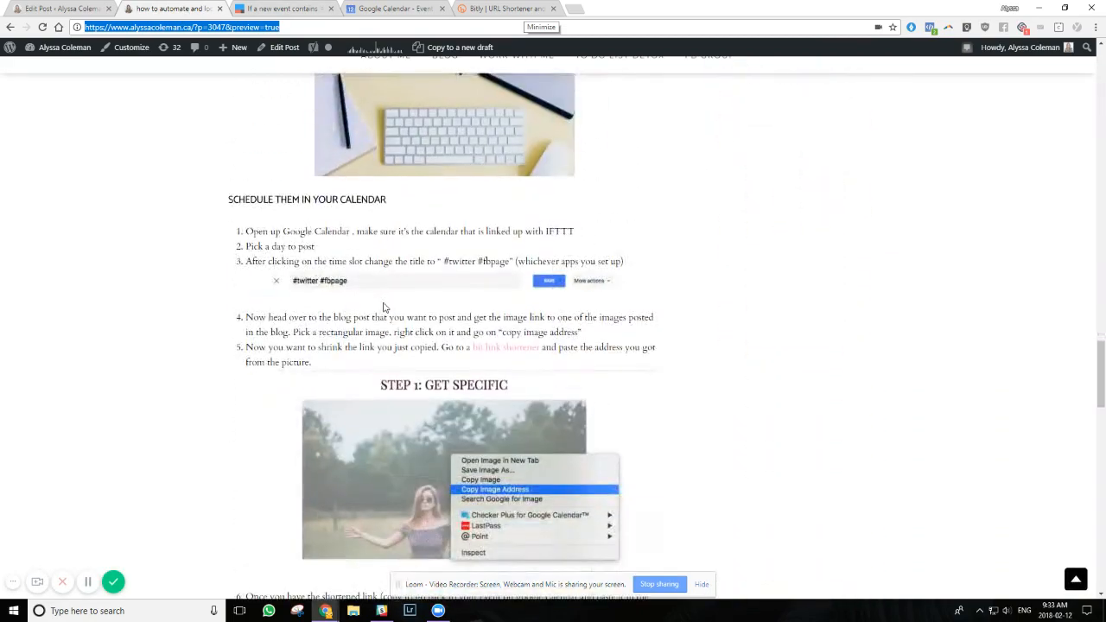
pyautogui.scroll(-5, 500, 247)
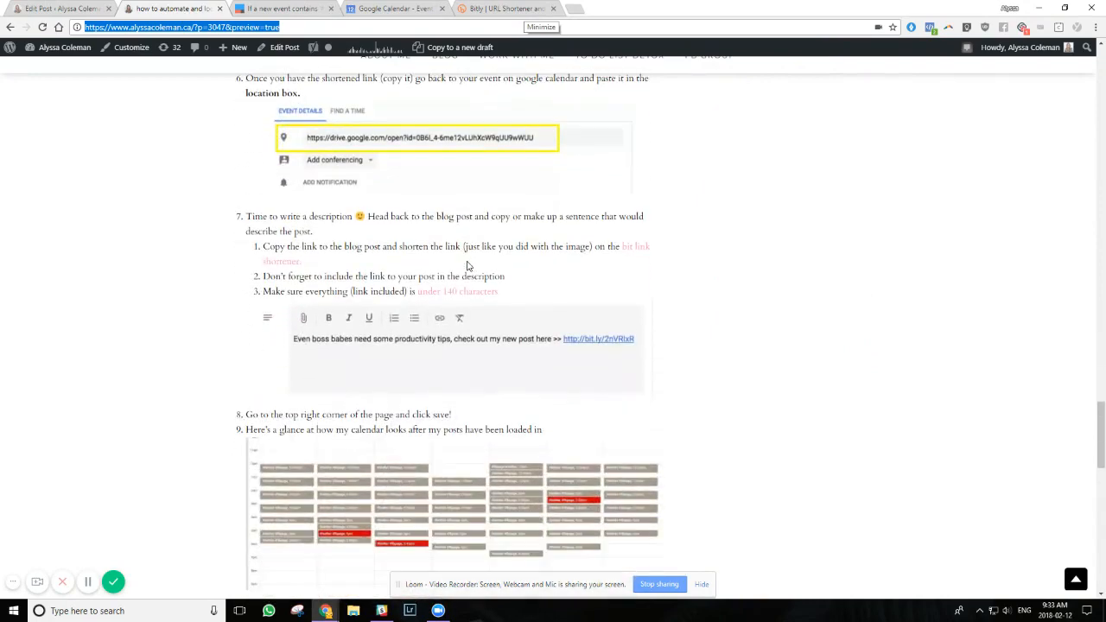
pyautogui.click(439, 295)
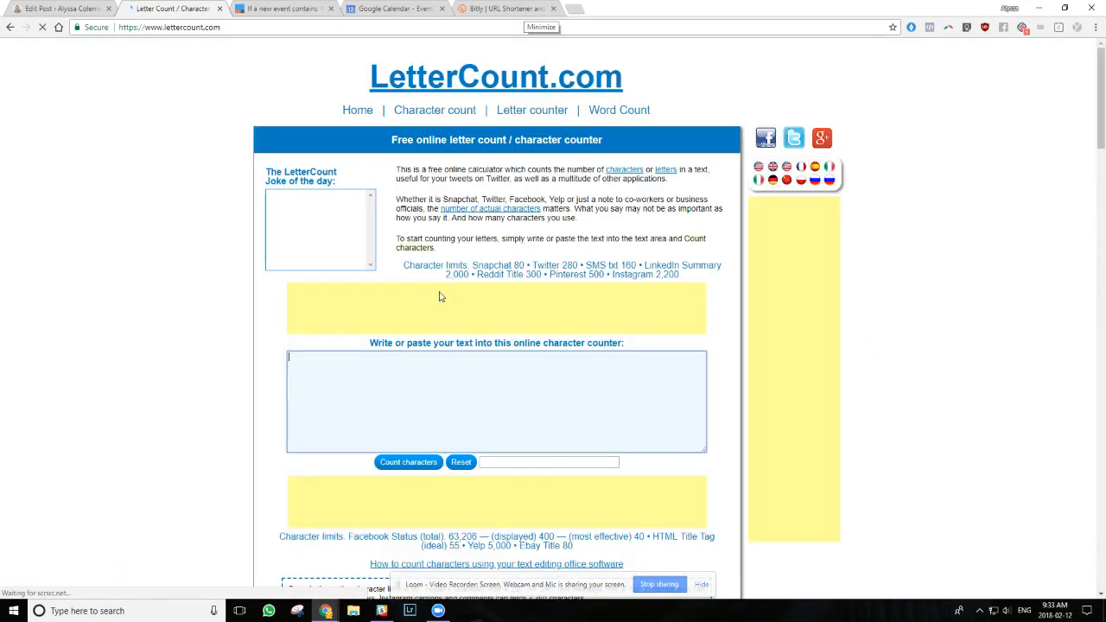
pyautogui.click(317, 335)
pyautogui.hotkey('ctrl', 'v')
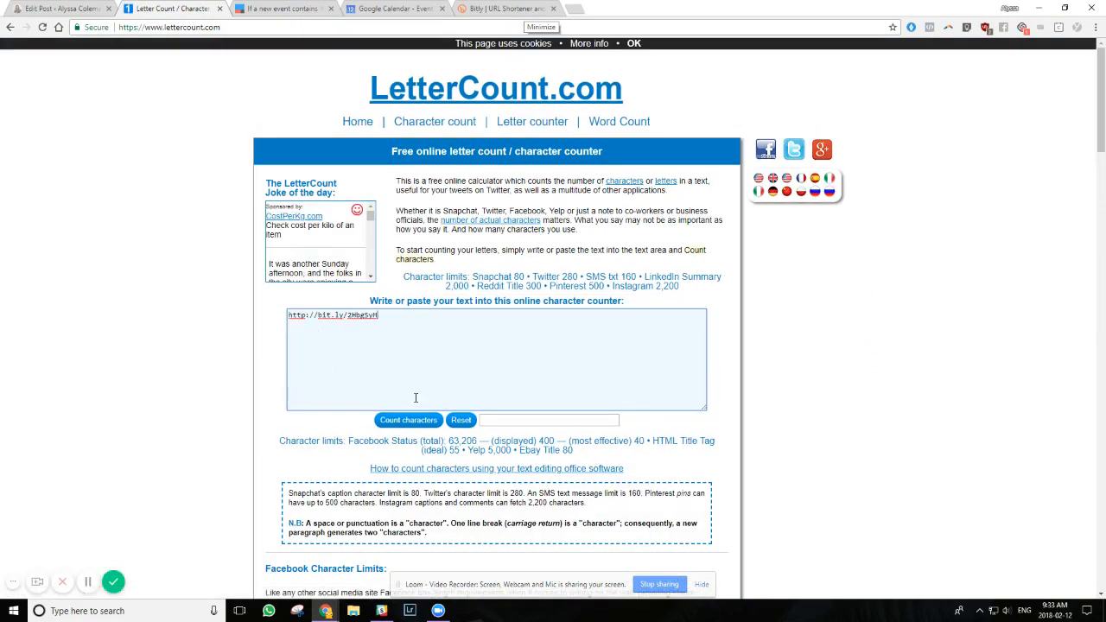
pyautogui.click(11, 27)
pyautogui.click(506, 8)
pyautogui.click(349, 8)
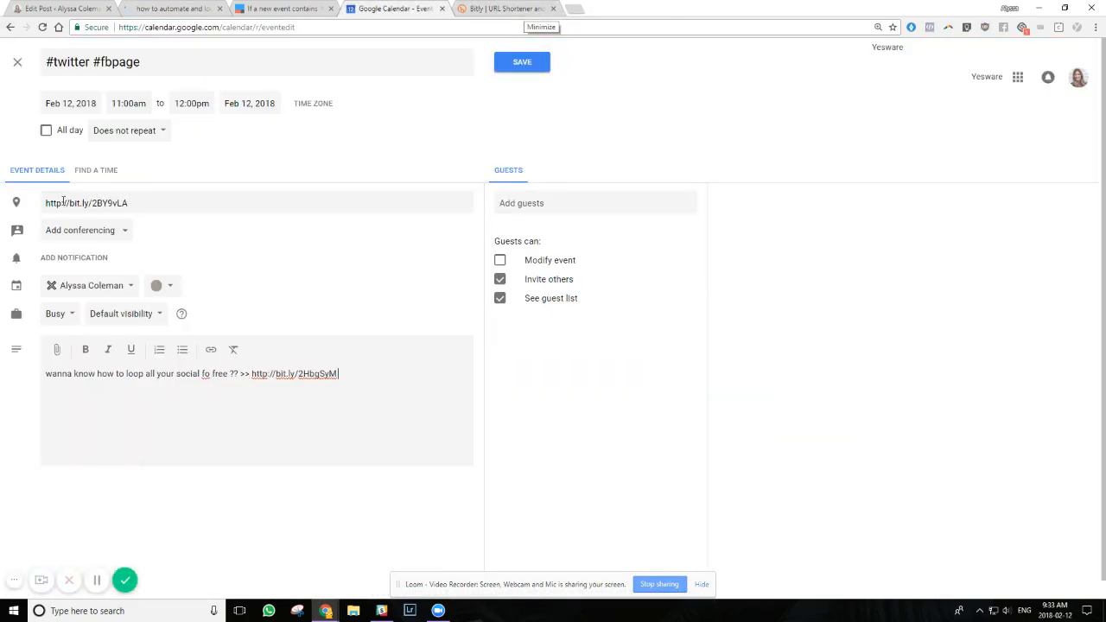
pyautogui.moveTo(66, 203); pyautogui.dragTo(1, 221)
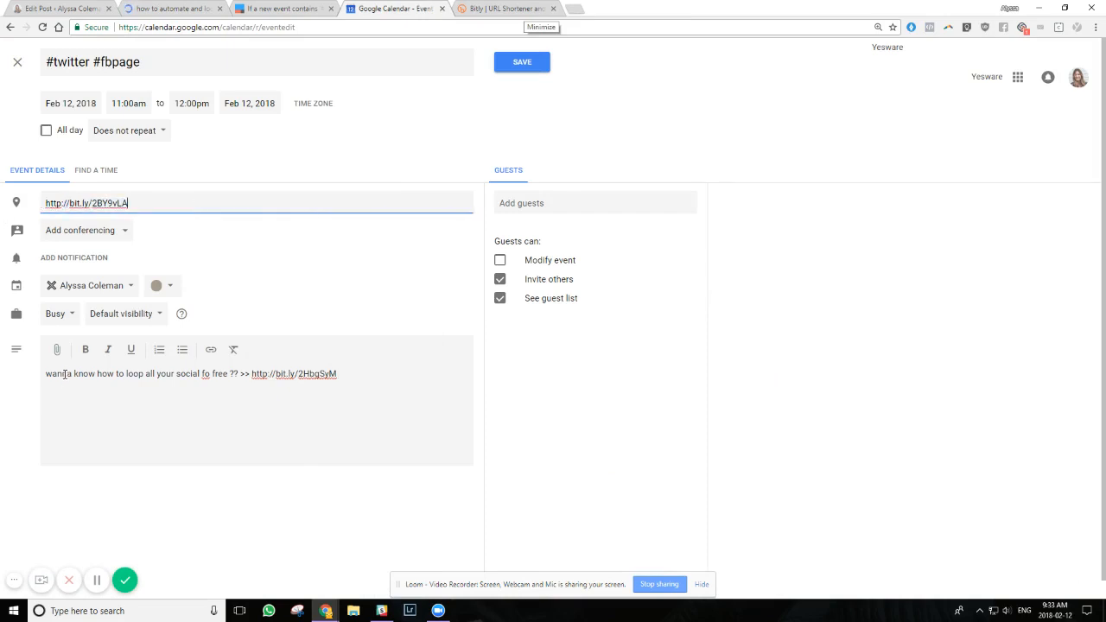
pyautogui.moveTo(65, 373); pyautogui.dragTo(188, 379)
pyautogui.click(178, 380)
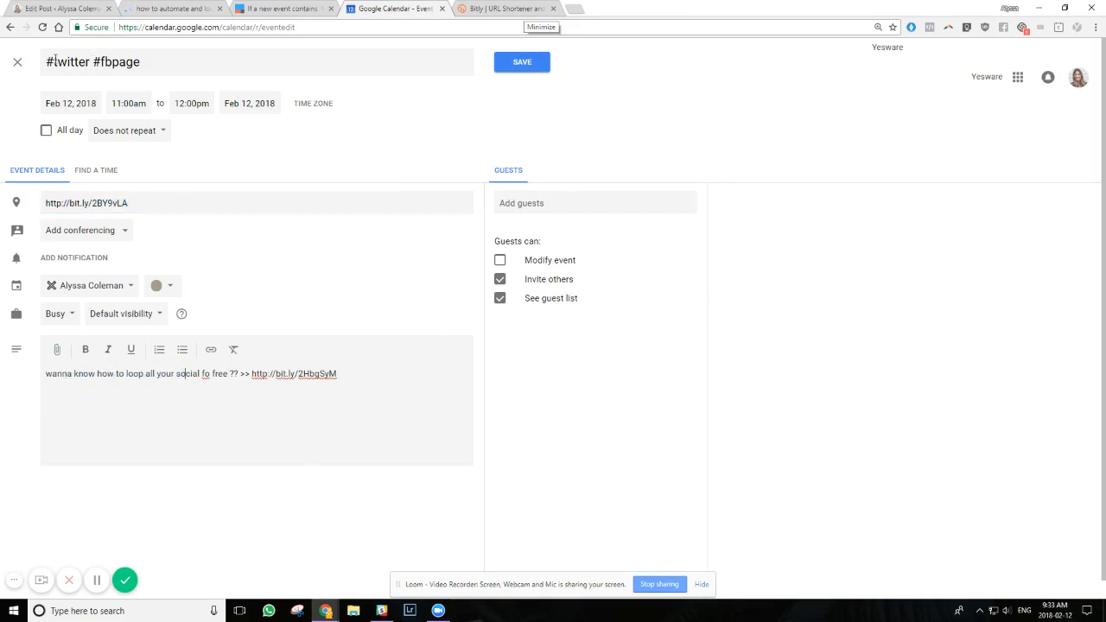
pyautogui.moveTo(56, 63); pyautogui.dragTo(193, 69)
pyautogui.click(193, 69)
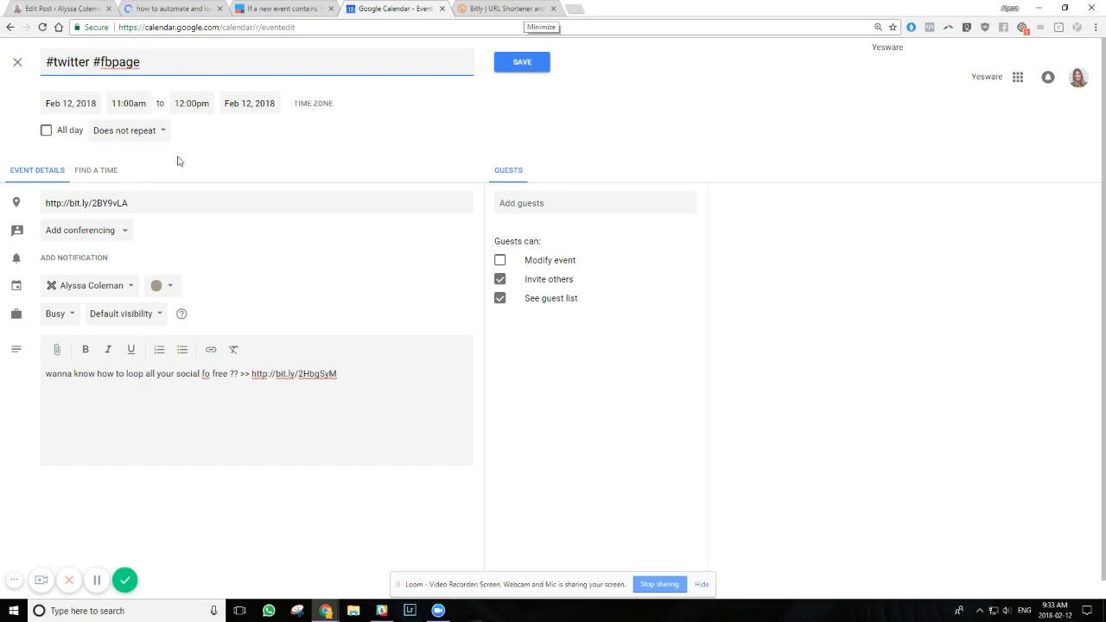
# Give the event a custom recurrence of every 1 month on day 12 with no end, and save the event
pyautogui.click(147, 130)
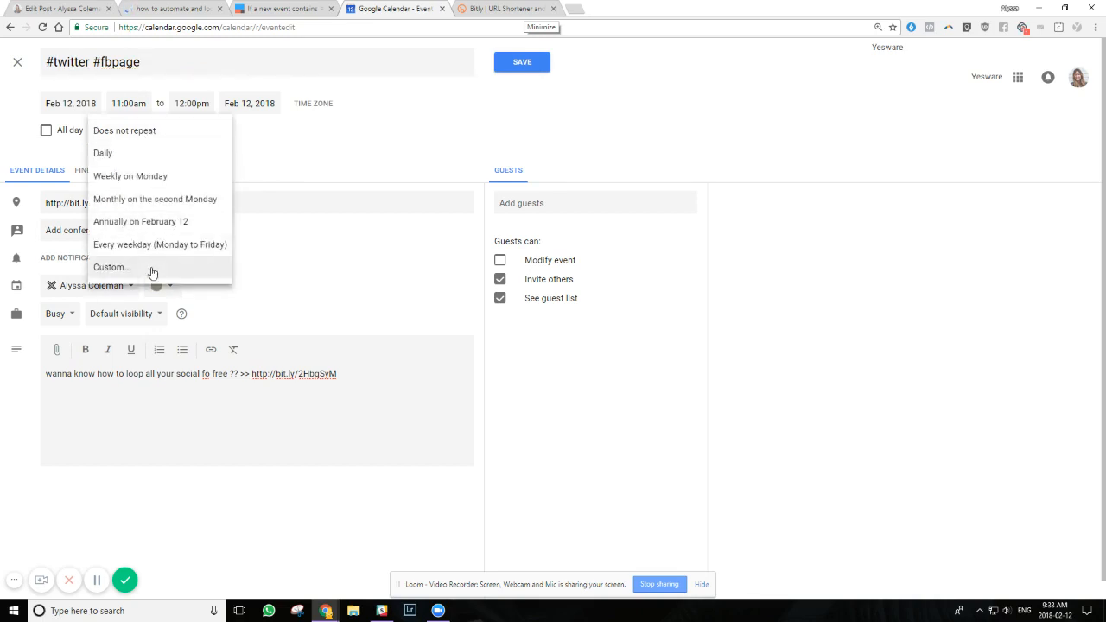
pyautogui.click(310, 136)
pyautogui.click(130, 135)
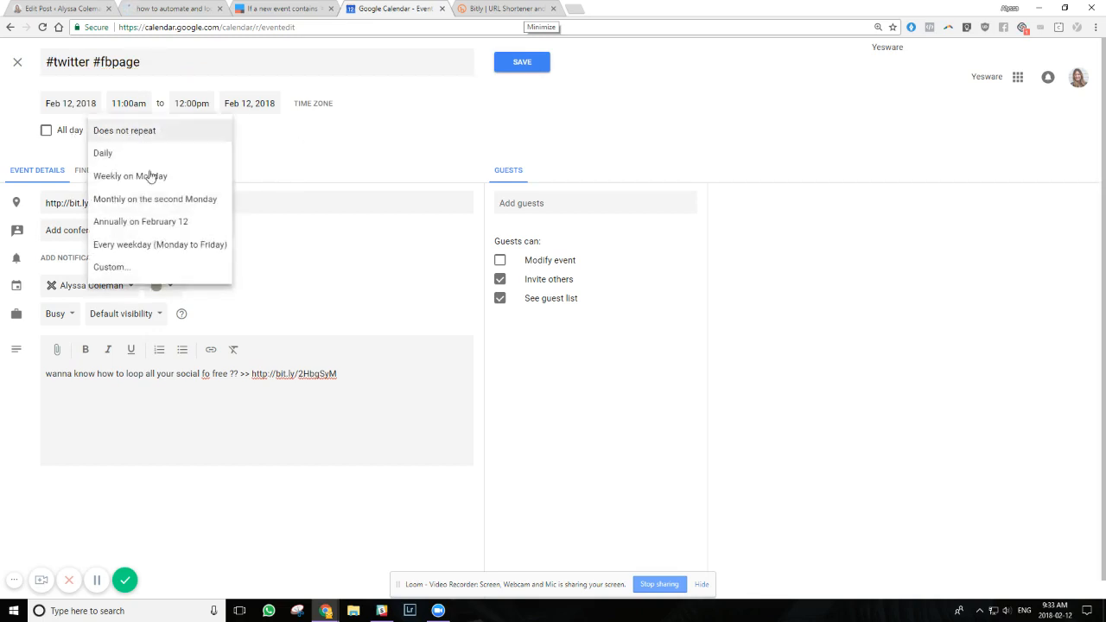
pyautogui.click(116, 267)
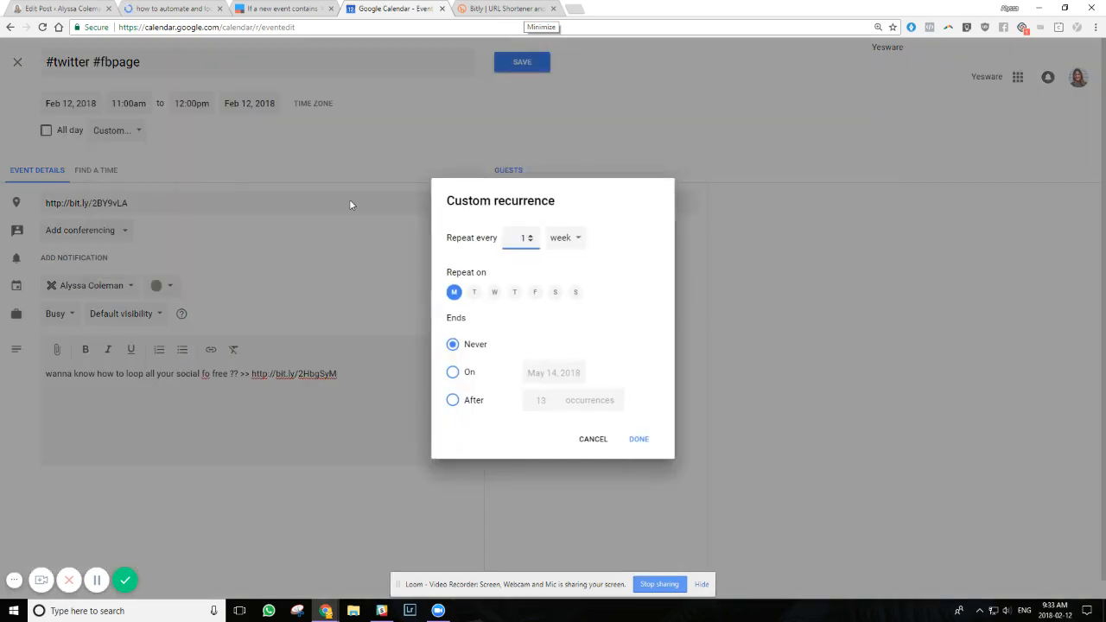
pyautogui.click(561, 241)
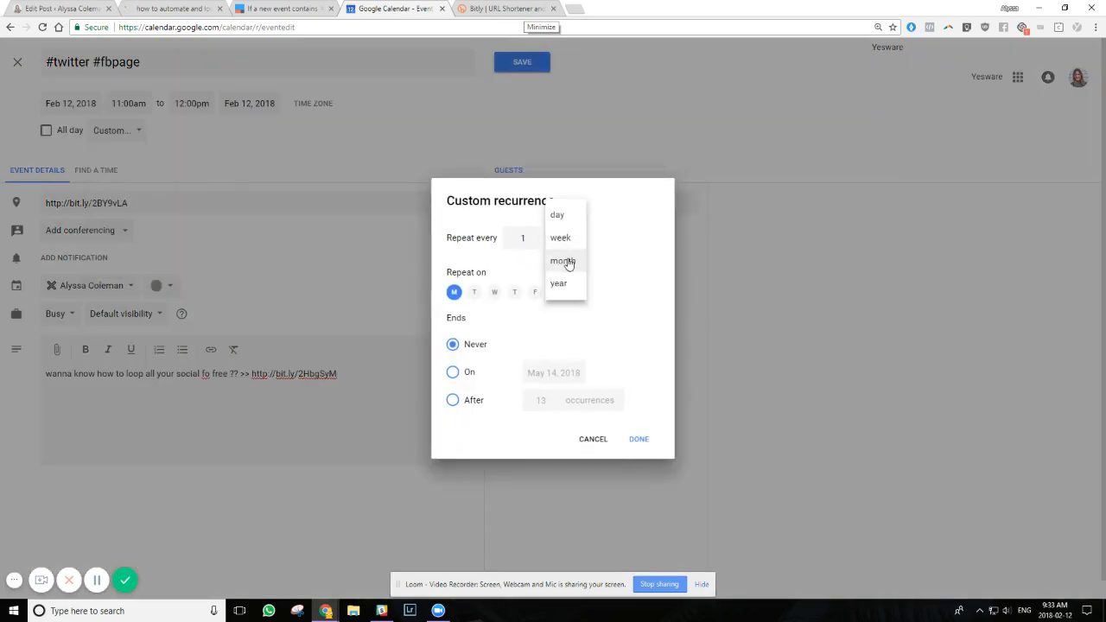
pyautogui.click(566, 258)
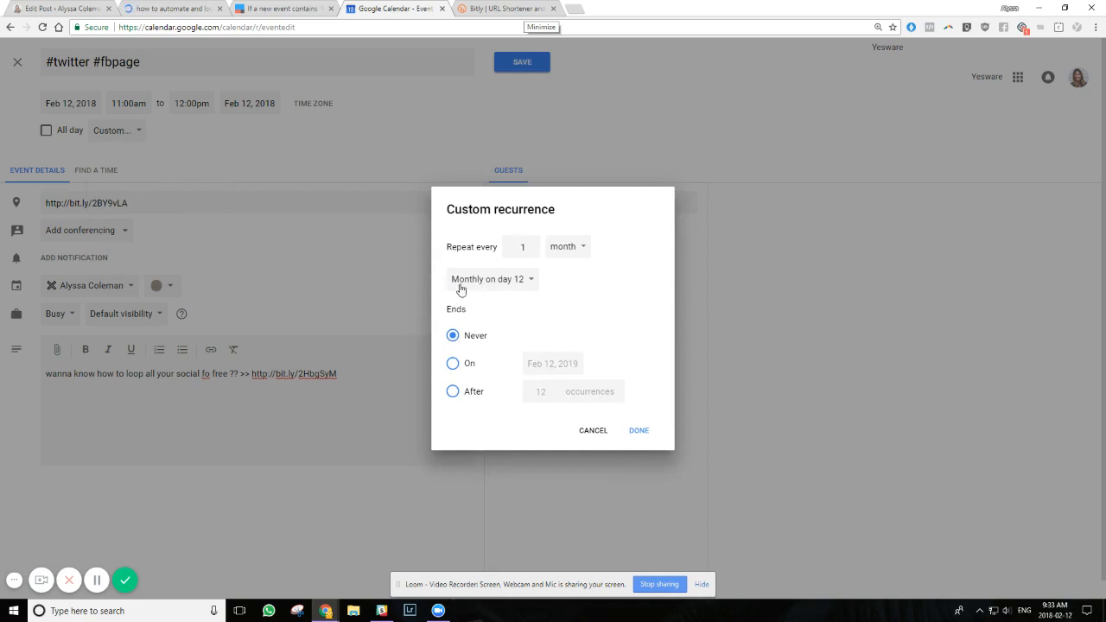
pyautogui.click(636, 430)
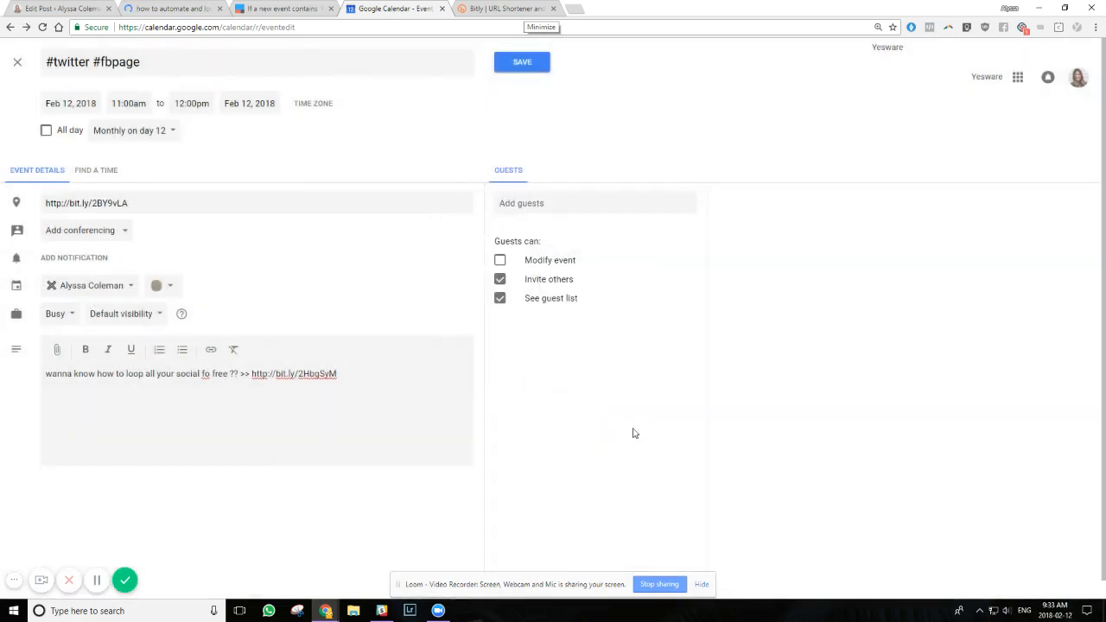
pyautogui.moveTo(137, 382); pyautogui.dragTo(278, 388)
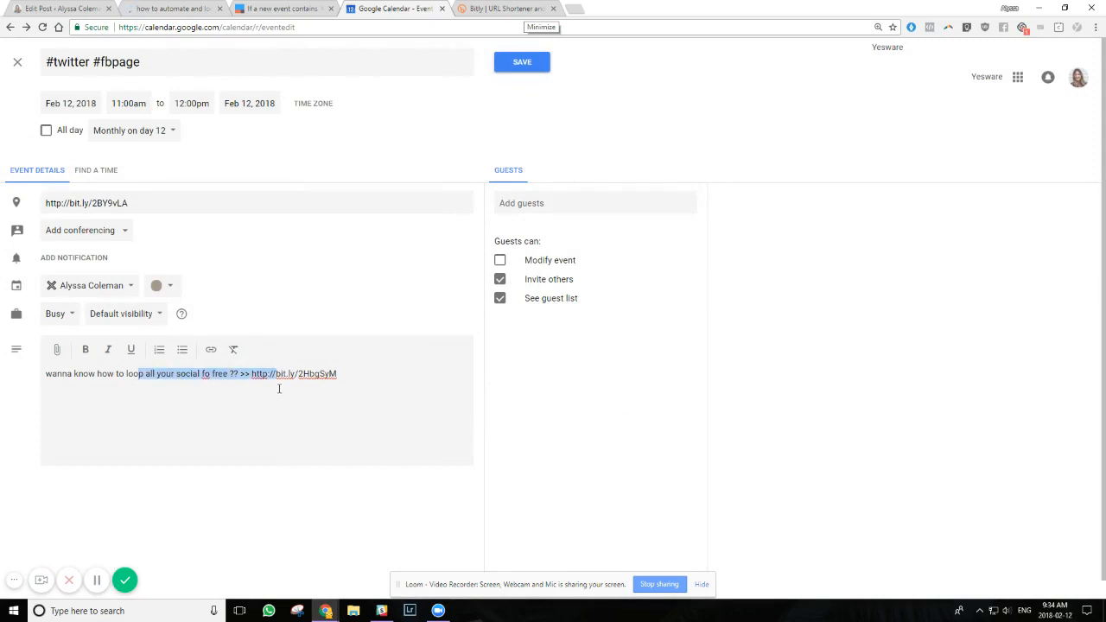
pyautogui.click(150, 378)
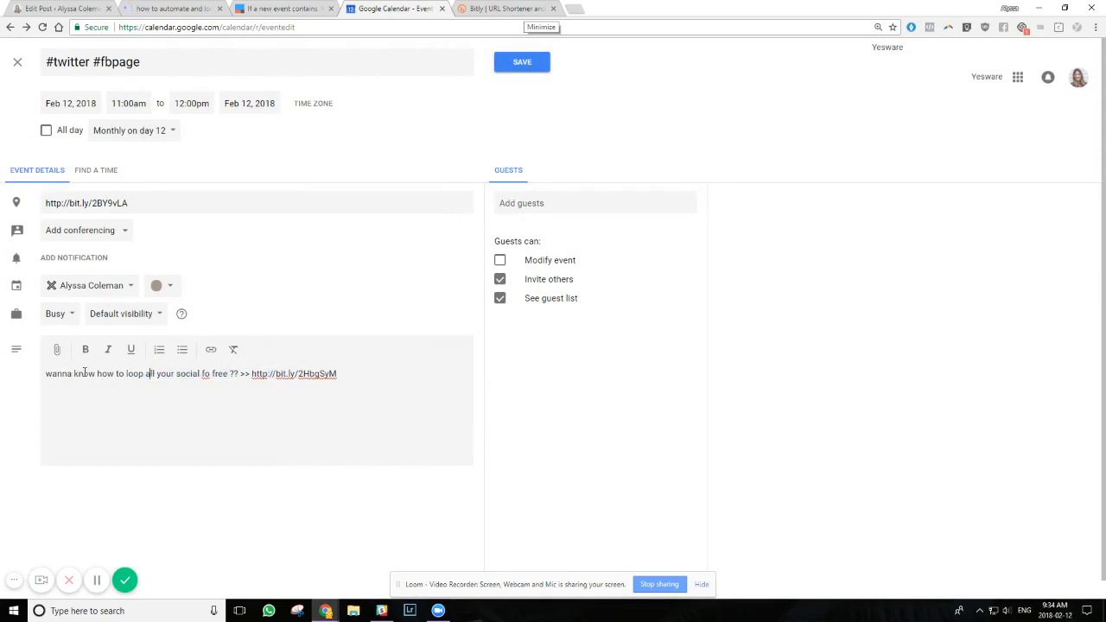
pyautogui.click(521, 67)
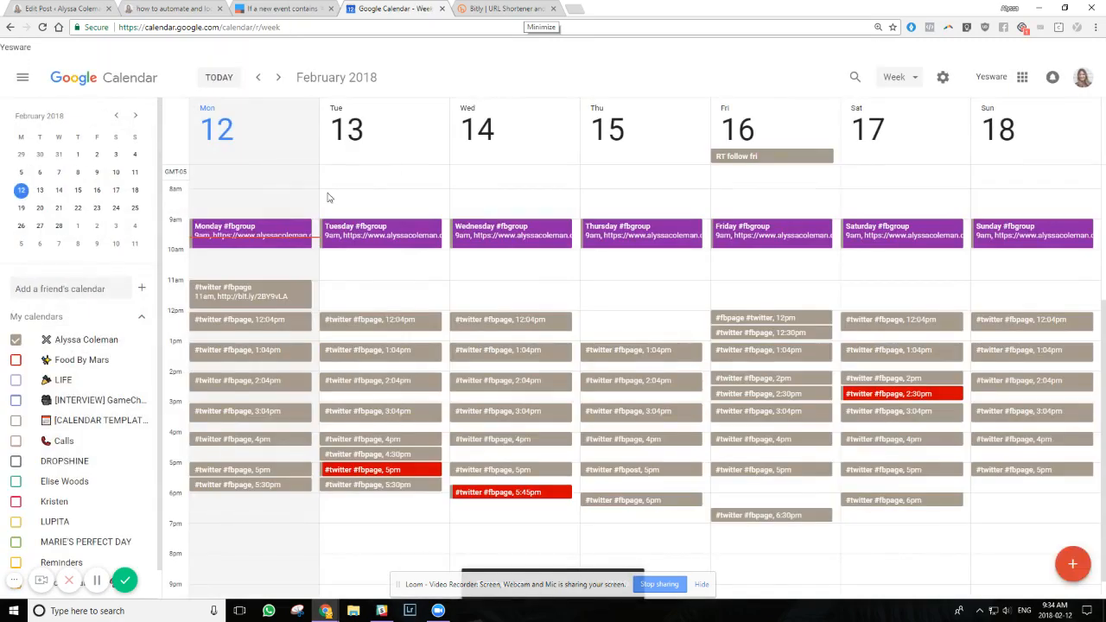
# Set the end time of Monday's 11am #twitter #fbpage event to 11:30am and save the change for all events in the series
pyautogui.click(298, 302)
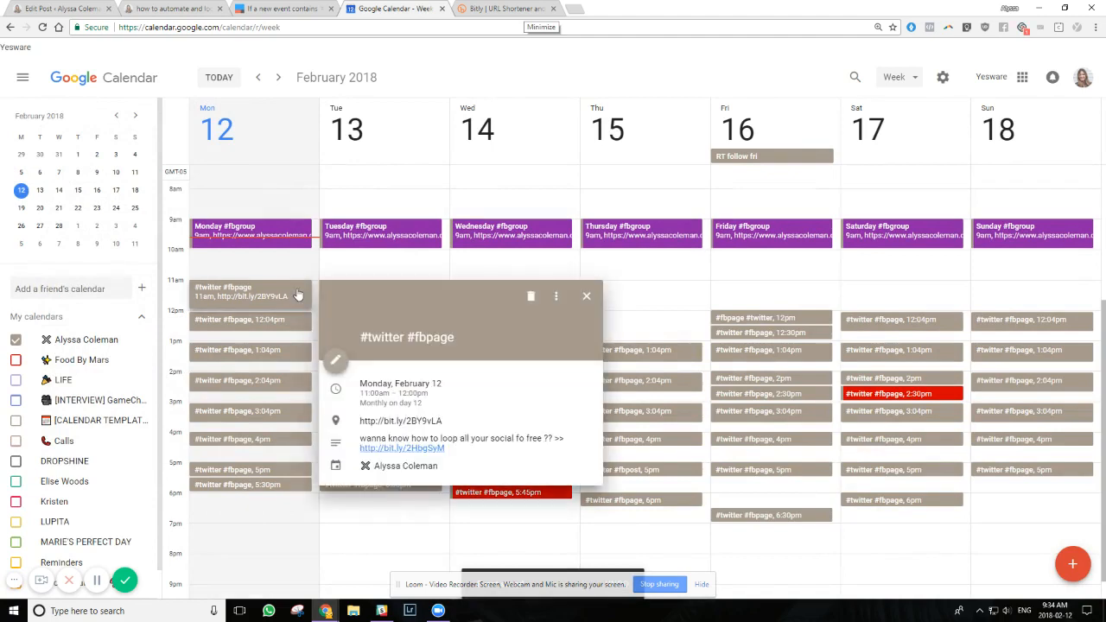
pyautogui.click(336, 364)
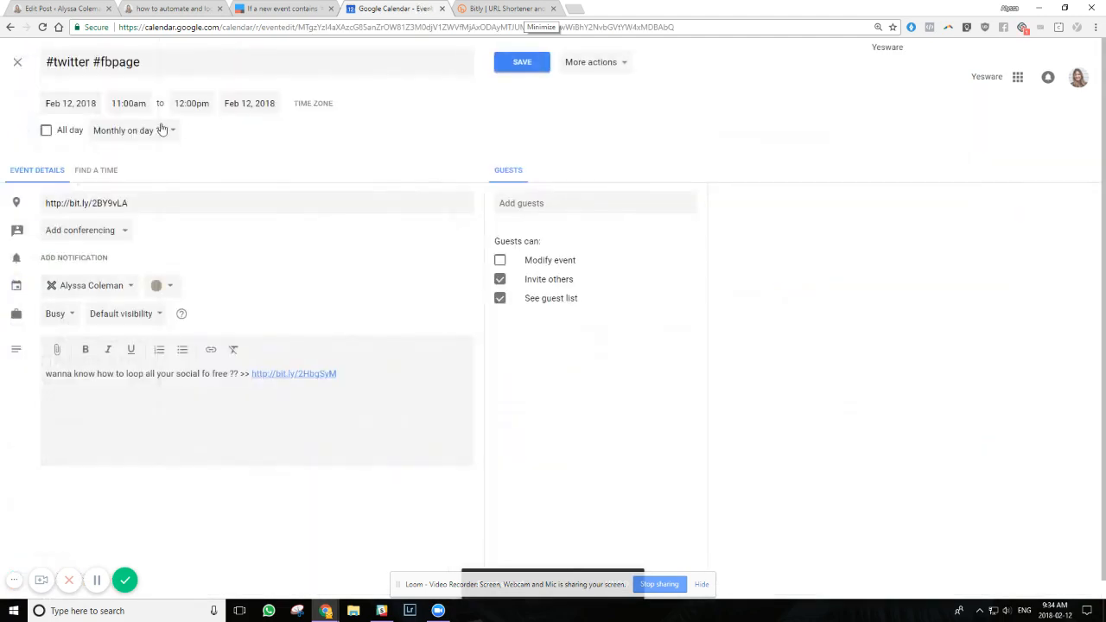
pyautogui.click(185, 103)
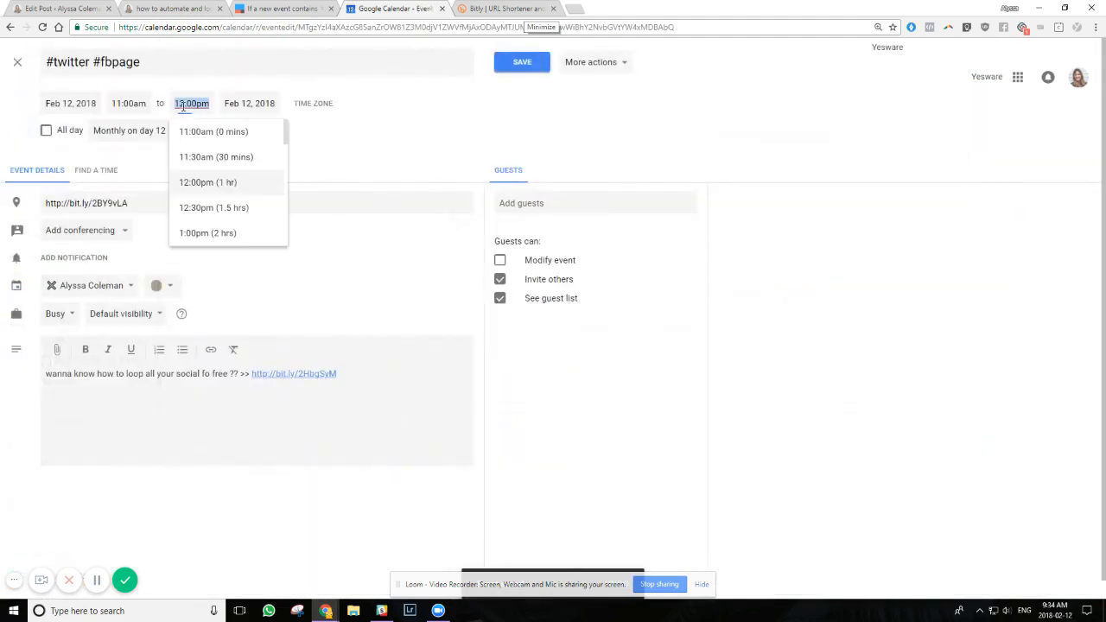
pyautogui.click(207, 159)
pyautogui.click(518, 64)
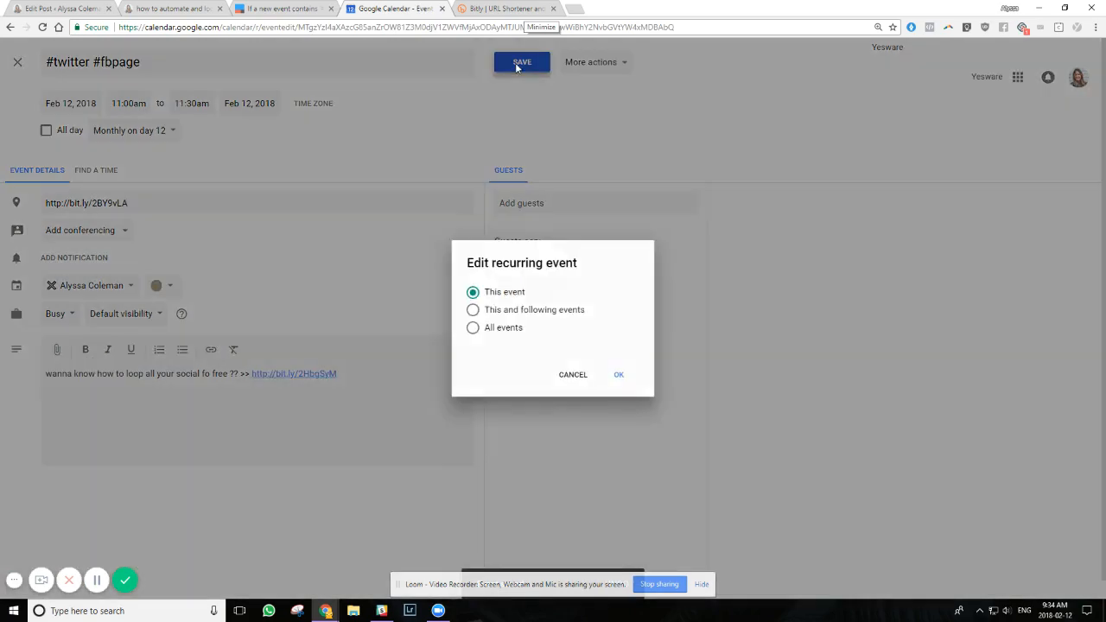
pyautogui.click(473, 328)
pyautogui.click(621, 377)
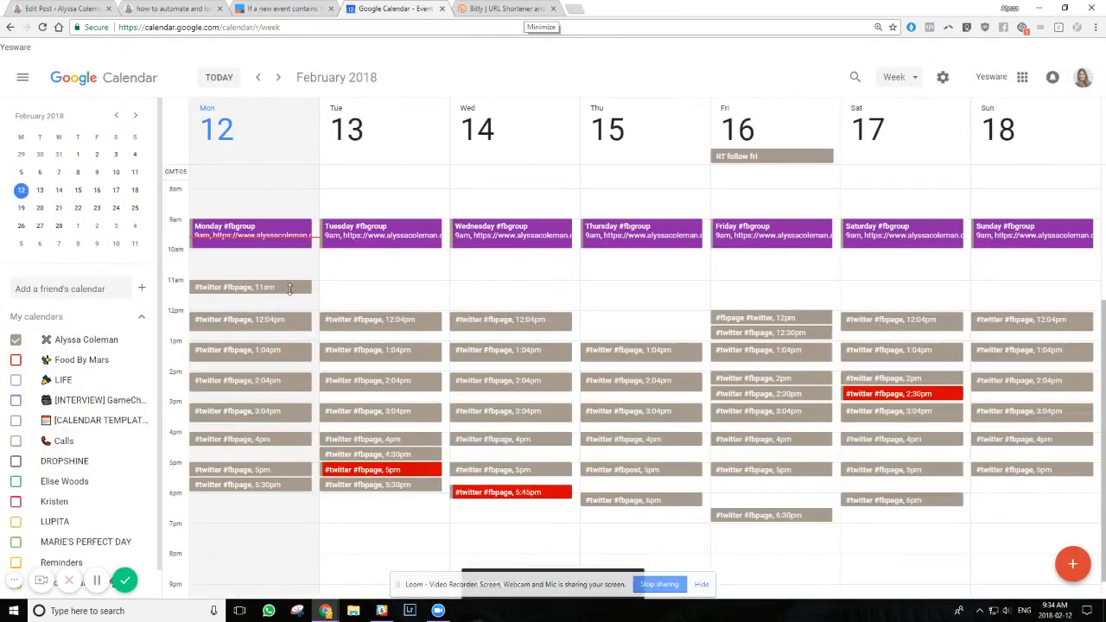
# Color Monday's 11am #twitter #fbpage event red for all events in the series
pyautogui.rightClick(292, 290)
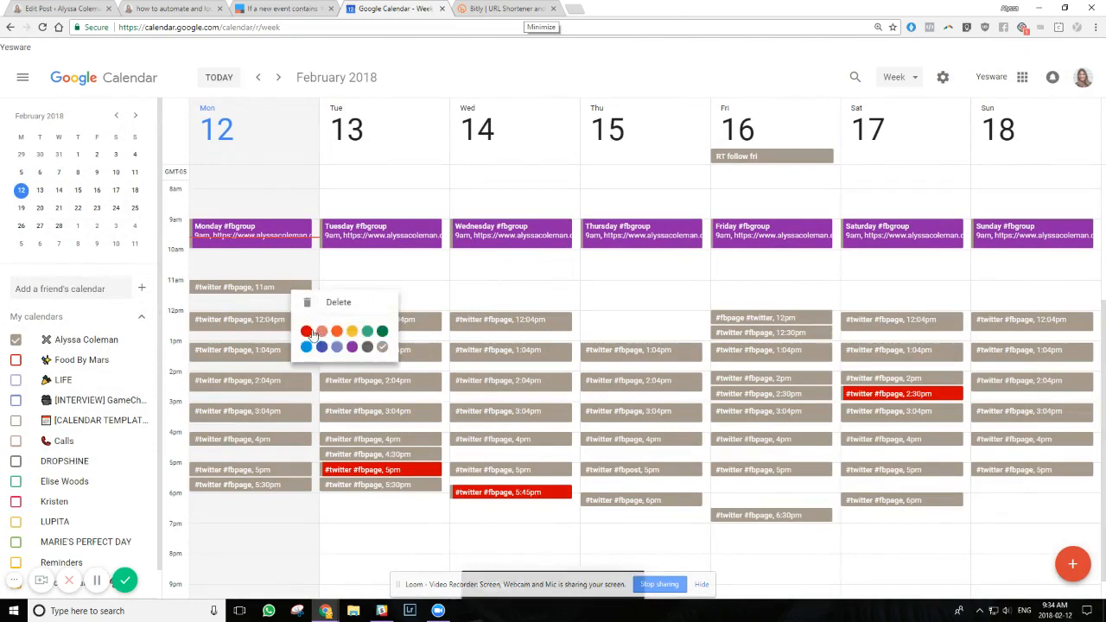
pyautogui.click(318, 335)
pyautogui.click(489, 320)
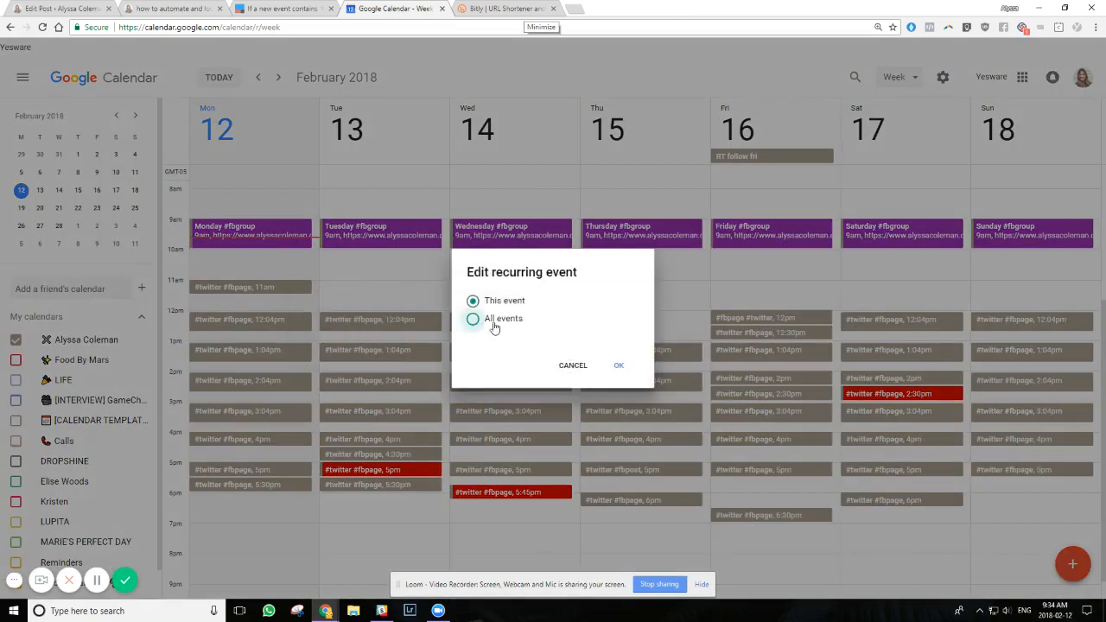
pyautogui.click(620, 367)
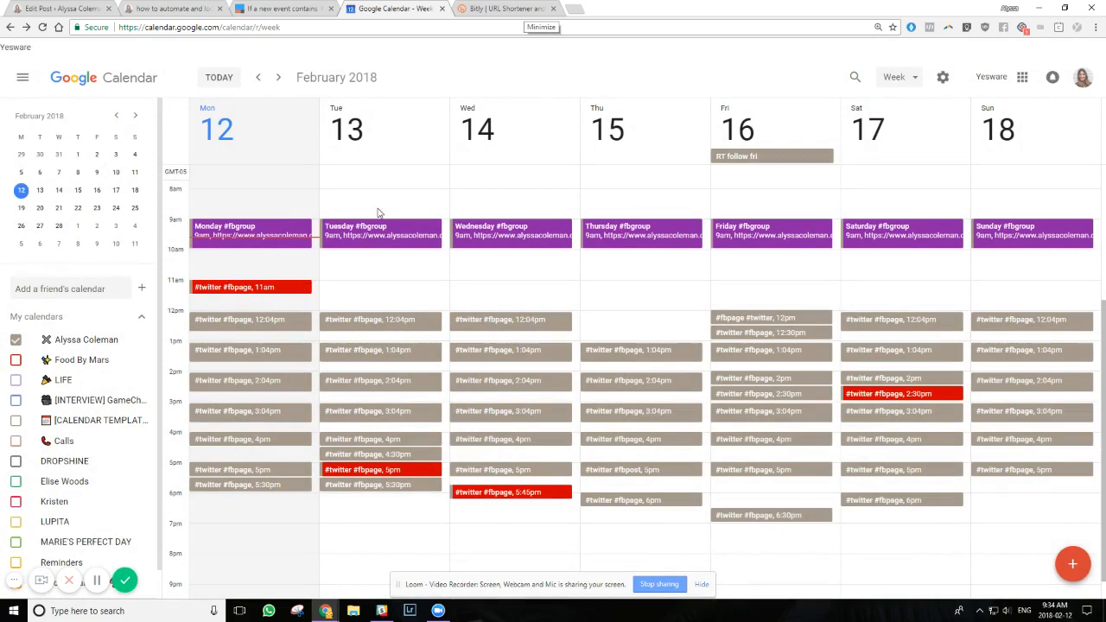
# Open Twitter in a new browser tab and check the account's own tweets for the post from the calendar event
pyautogui.click(574, 9)
pyautogui.write('twitter')
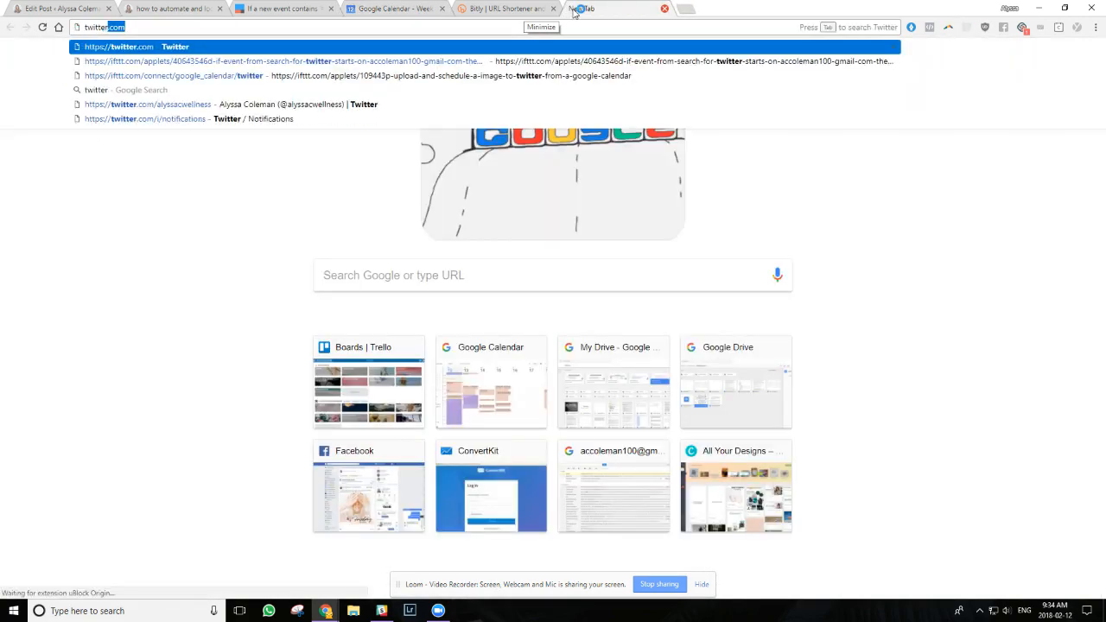
pyautogui.press('Return')
pyautogui.click(504, 8)
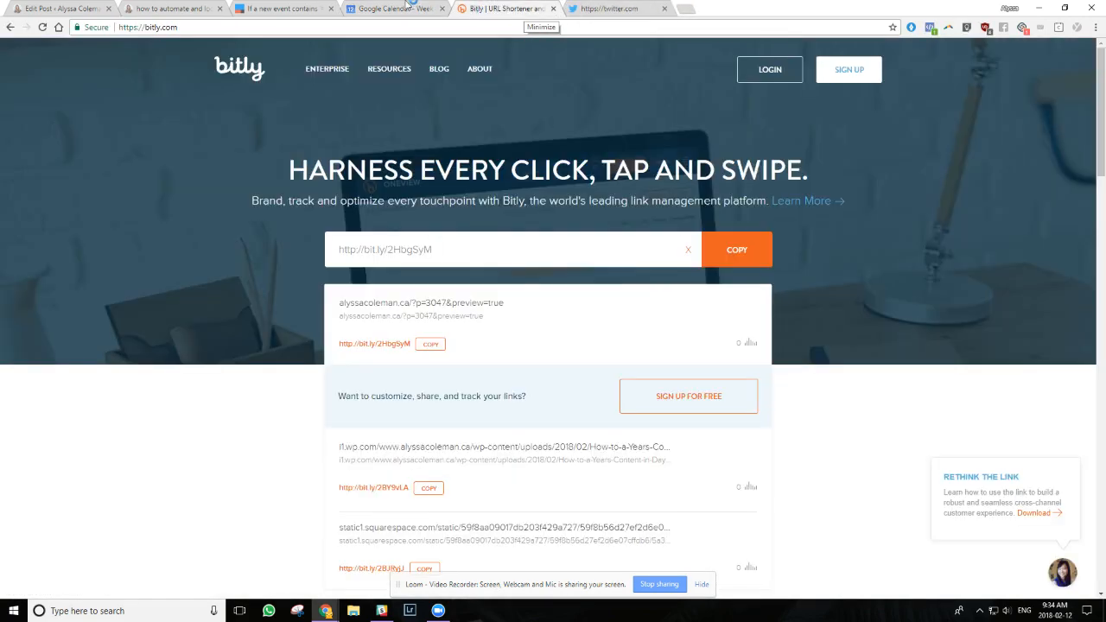
pyautogui.click(393, 9)
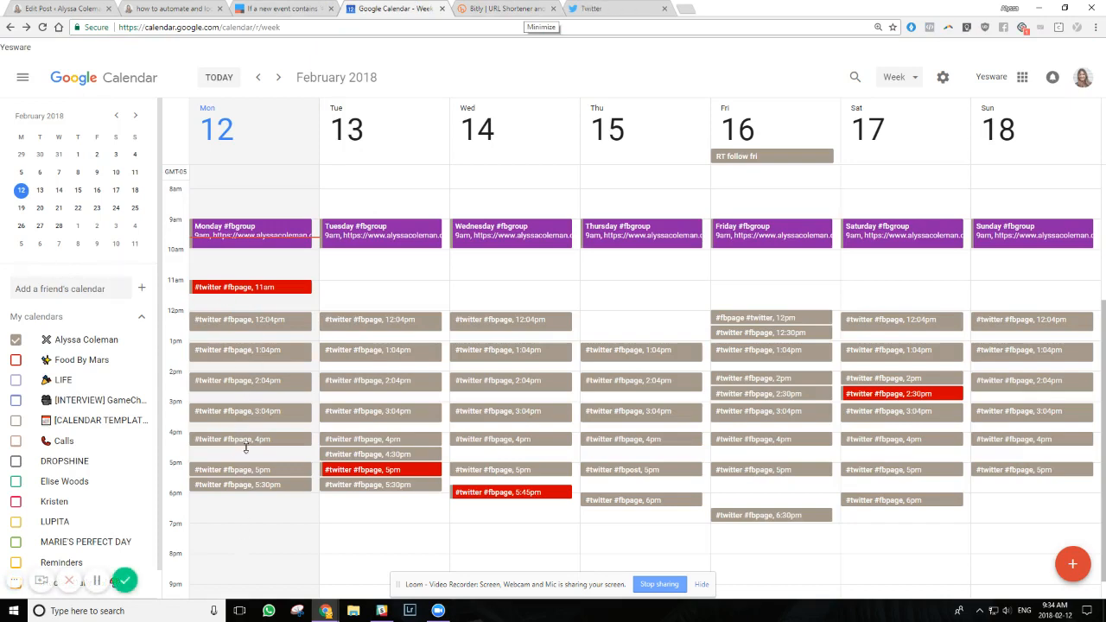
pyautogui.click(617, 8)
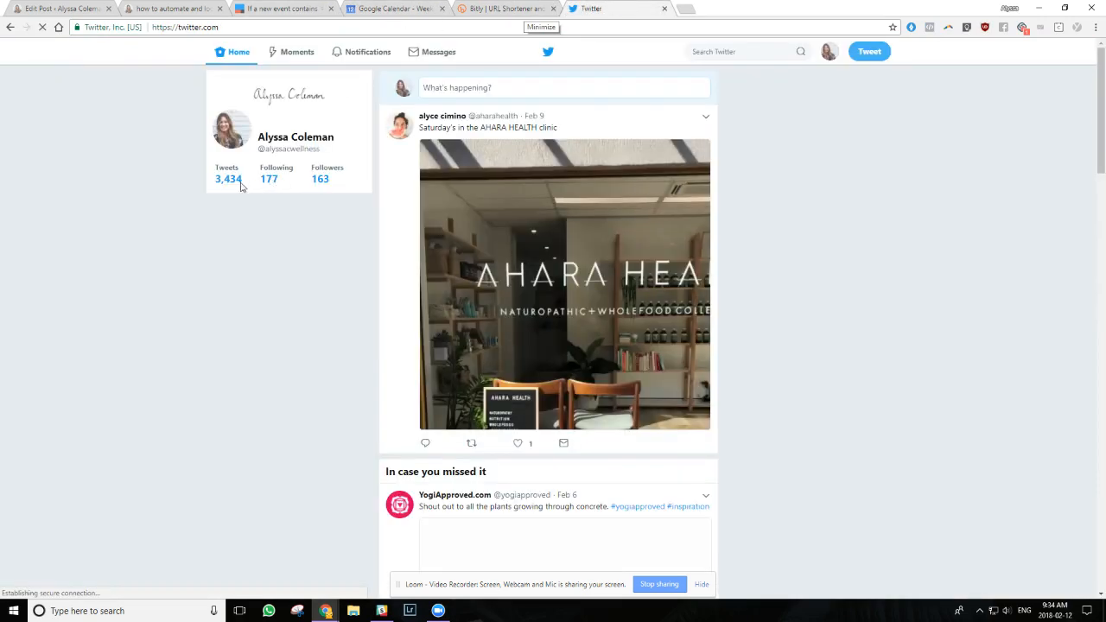
pyautogui.click(222, 179)
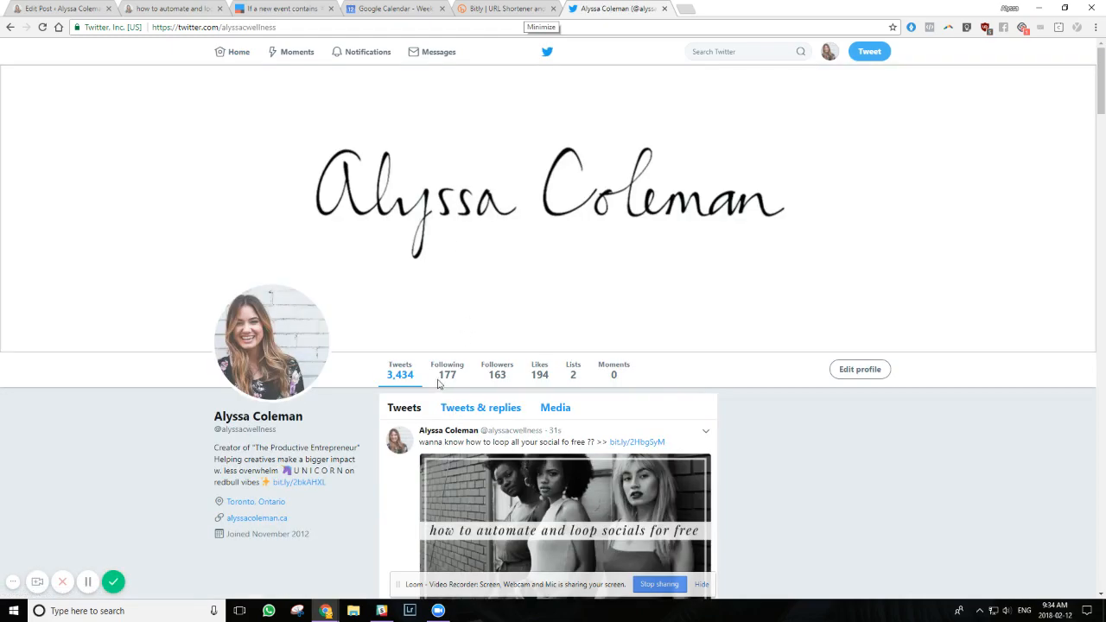
pyautogui.scroll(-2, 557, 335)
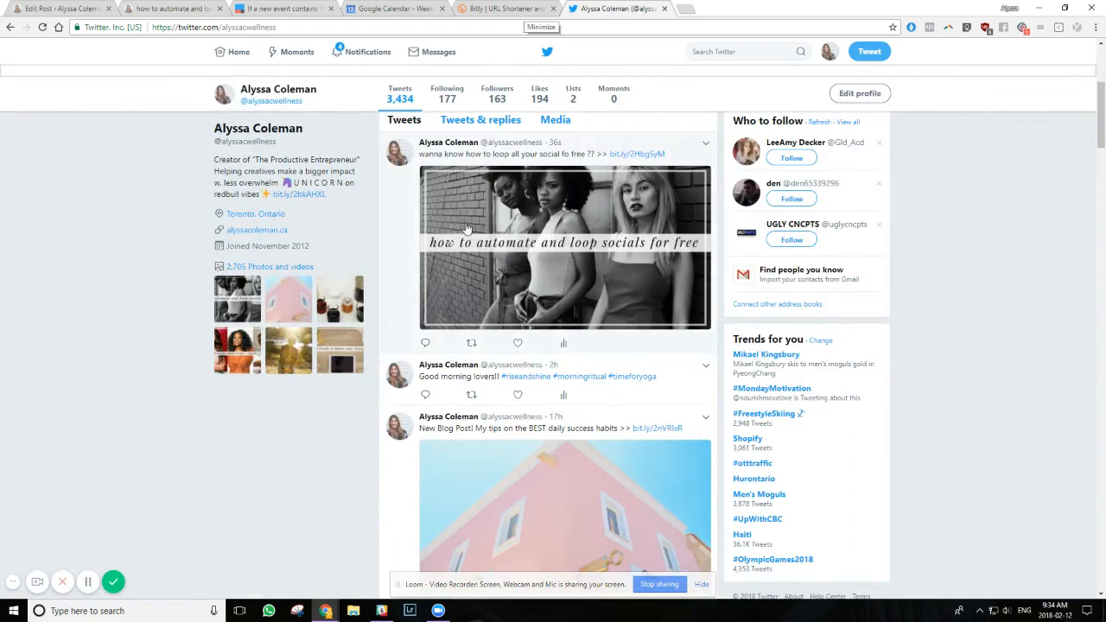